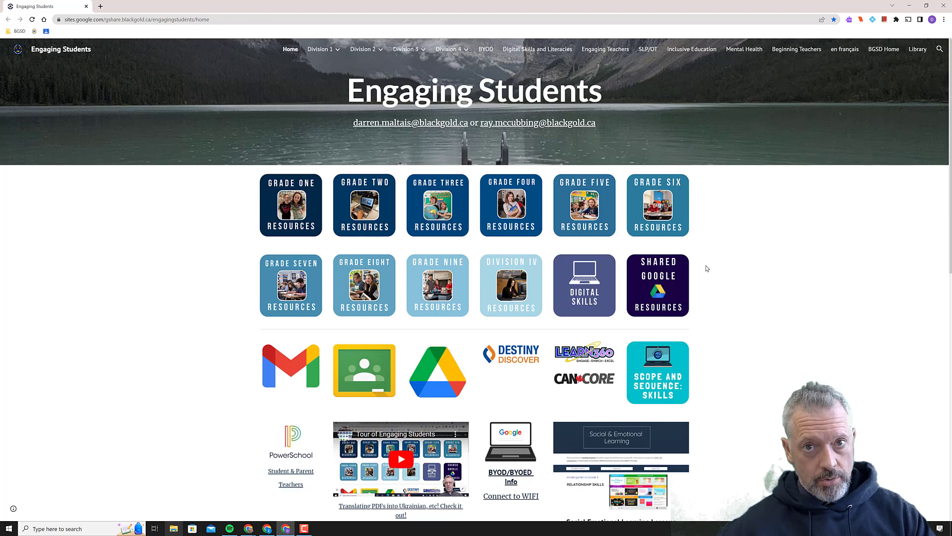
In Google Classroom's Technology Skills Scope and Sequence class, open the spreadsheet attached to the Pictographs assignment and dismiss the Lucidchart notice.
click(370, 373)
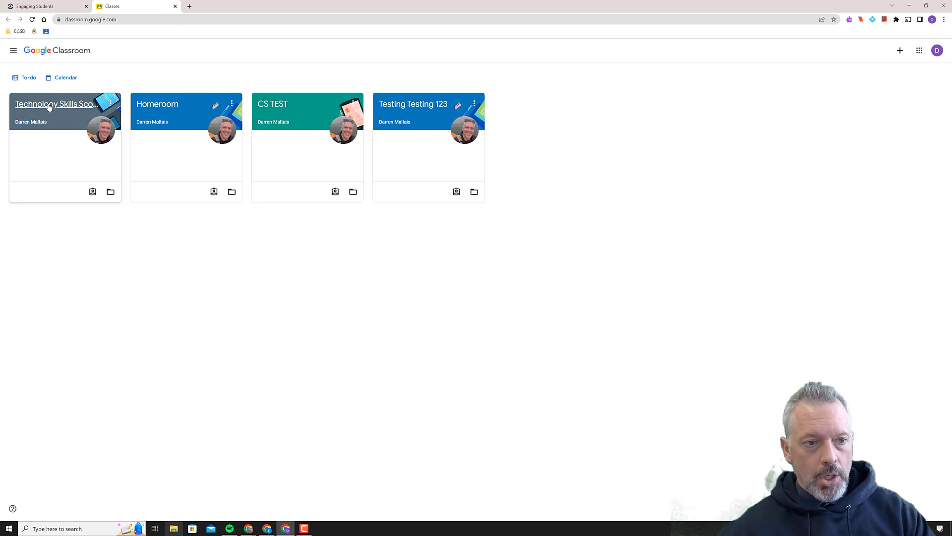
click(49, 108)
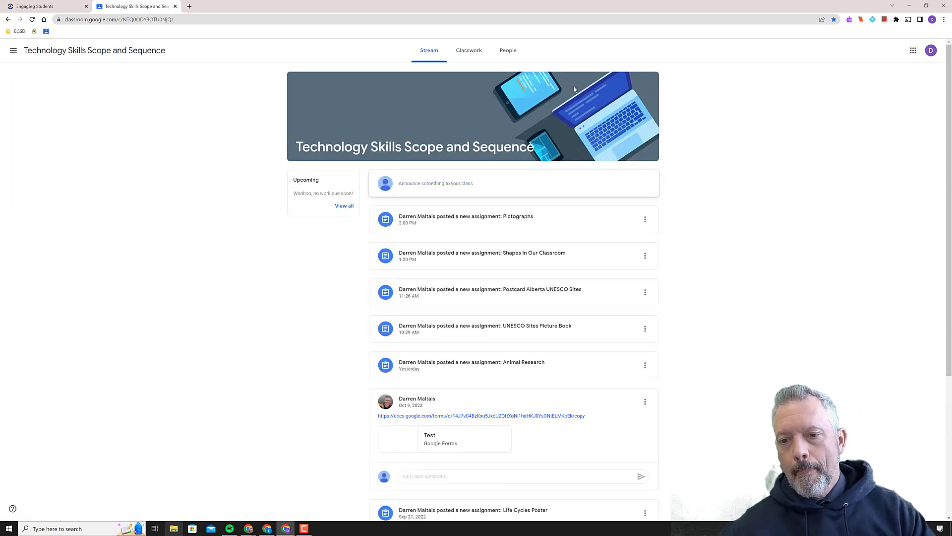
click(476, 220)
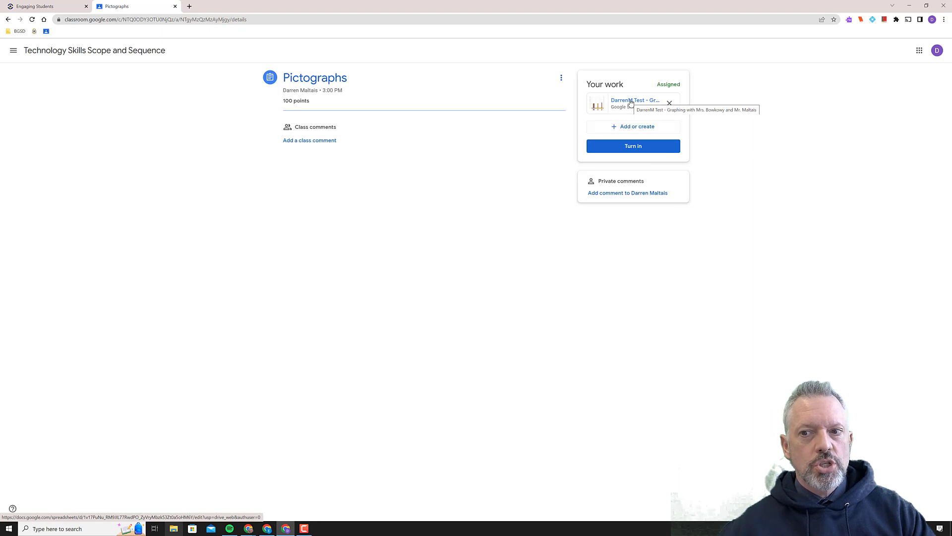
click(631, 102)
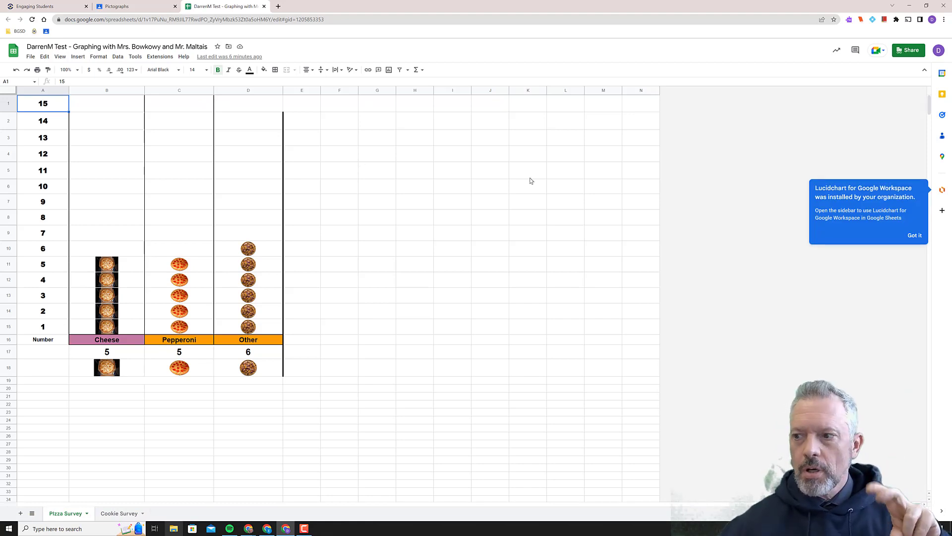
click(917, 236)
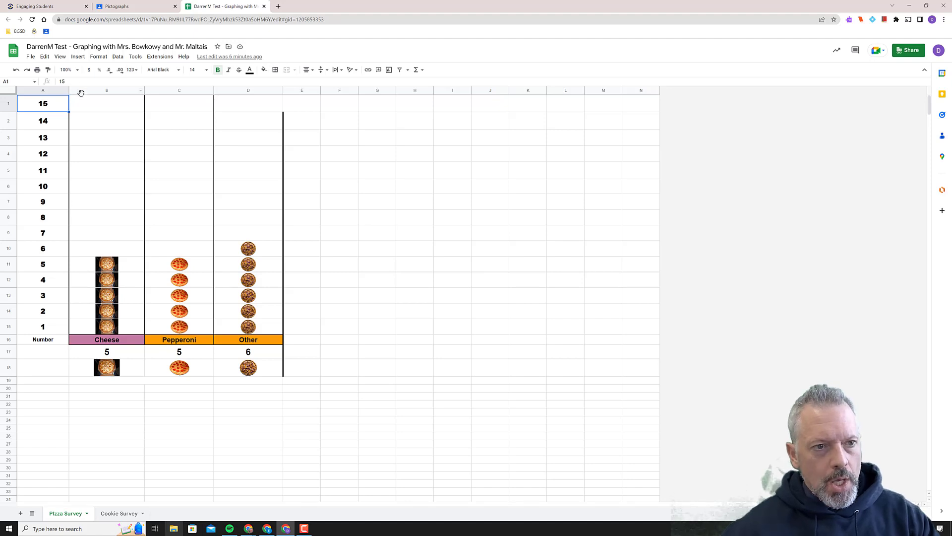
Set the zoom of the Pizza Survey sheet to 125%.
click(78, 70)
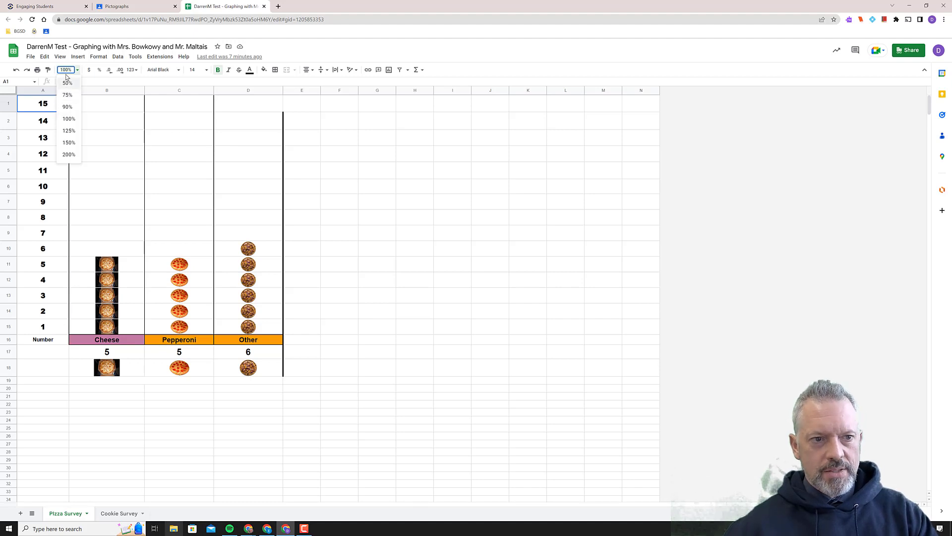
click(366, 143)
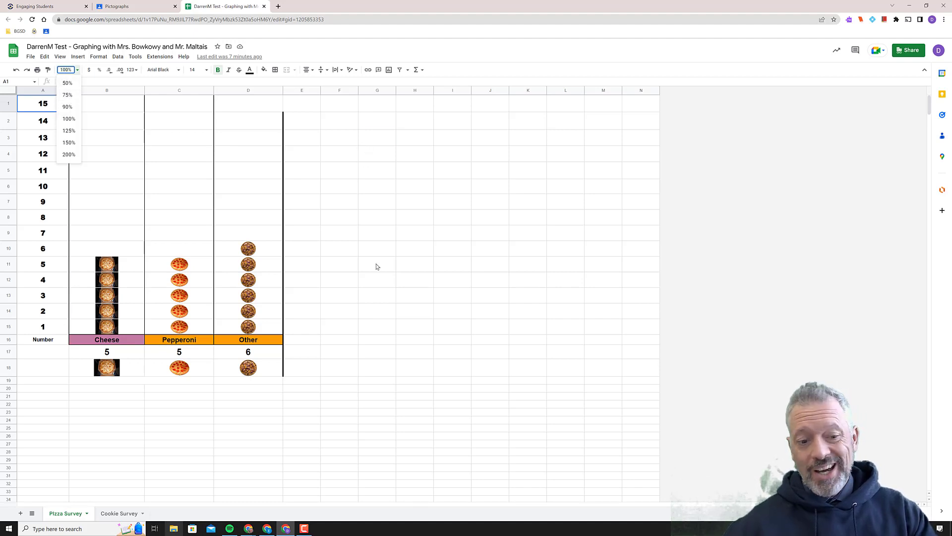
click(73, 71)
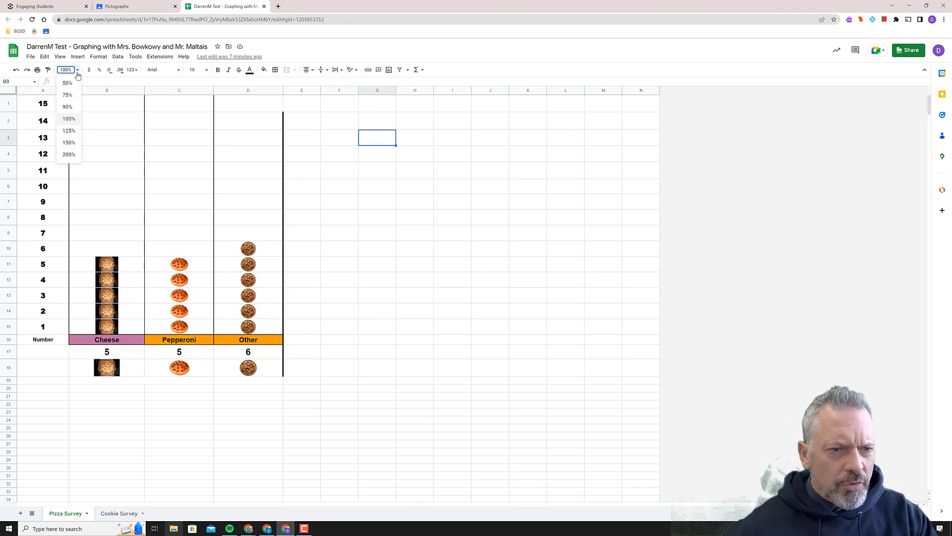
click(64, 108)
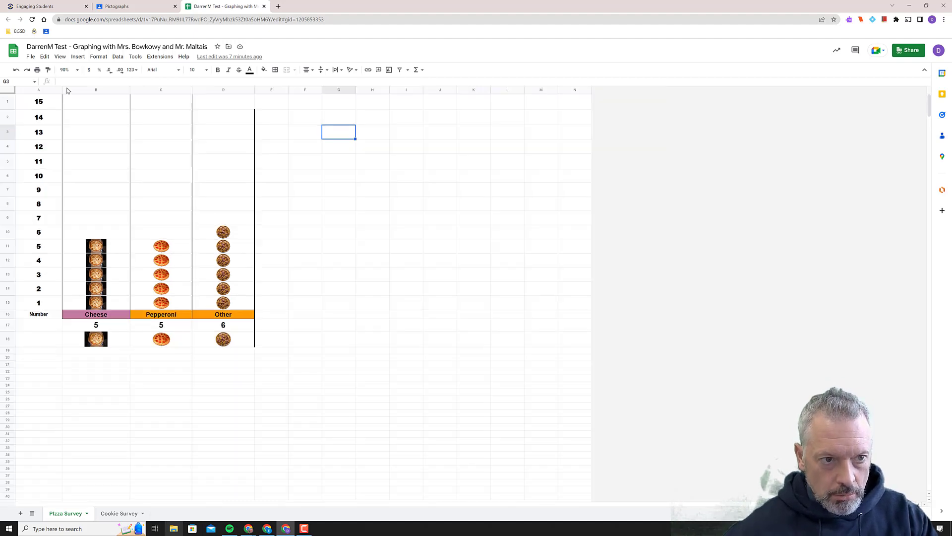
click(72, 69)
click(70, 130)
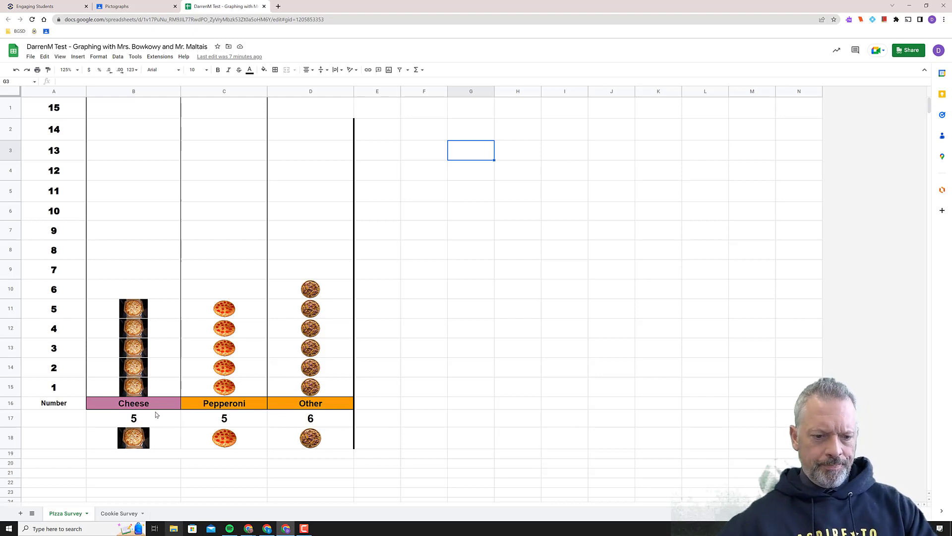
Replace the Cheese category label in cell B16 with Hawaiian.
click(141, 442)
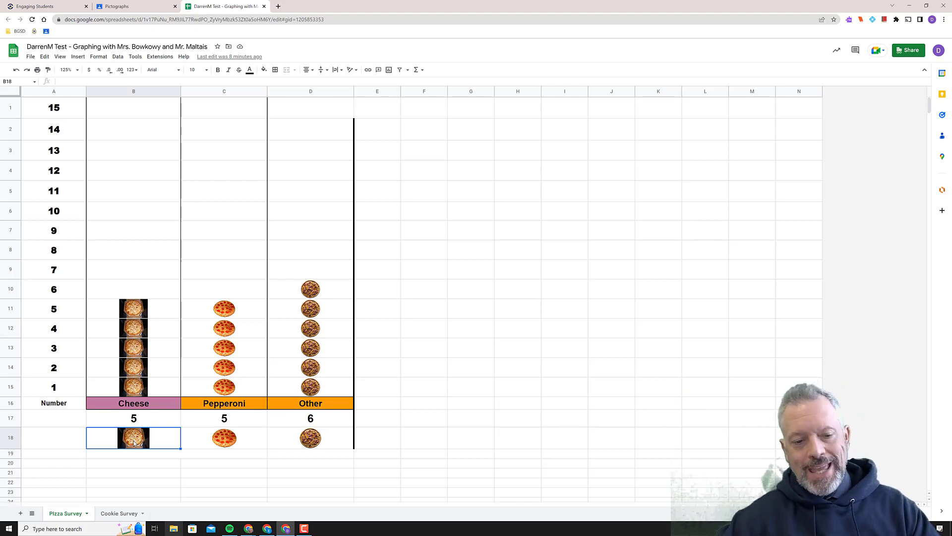
click(148, 407)
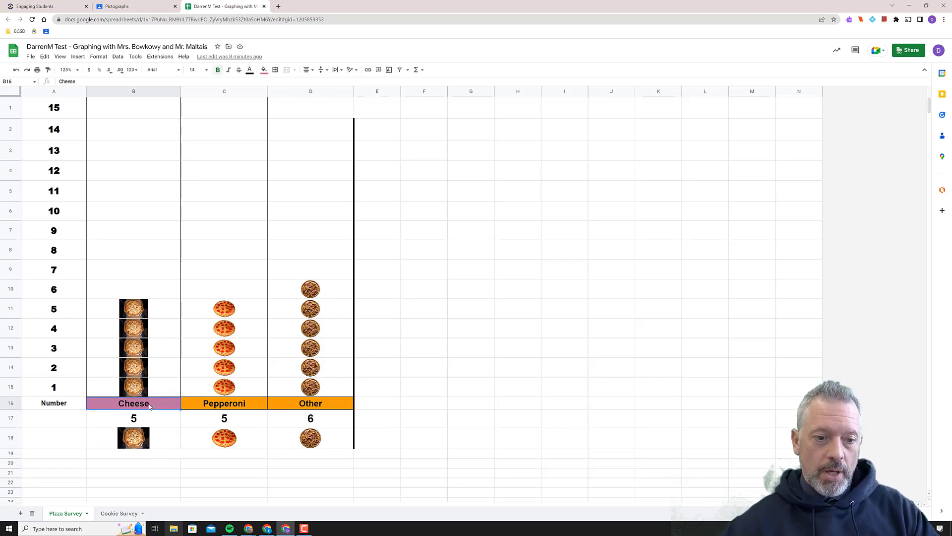
double_click(154, 408)
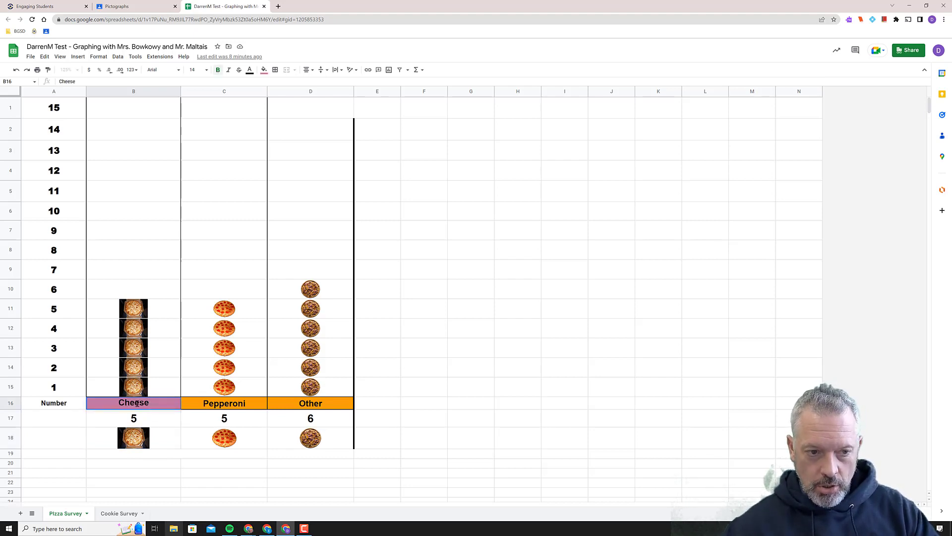
key(BackSpace)
key(BackSpace)
key(BackSpace)
key(BackSpace)
key(BackSpace)
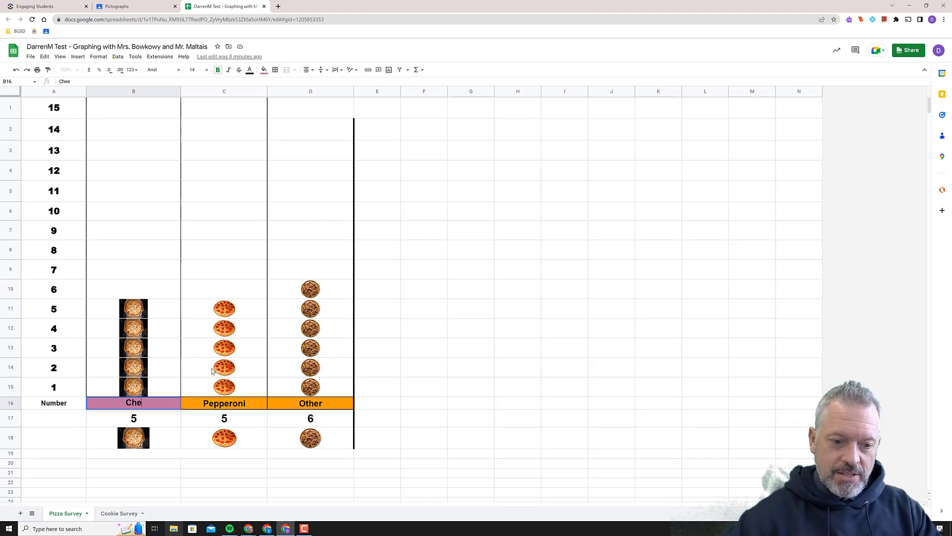
key(BackSpace)
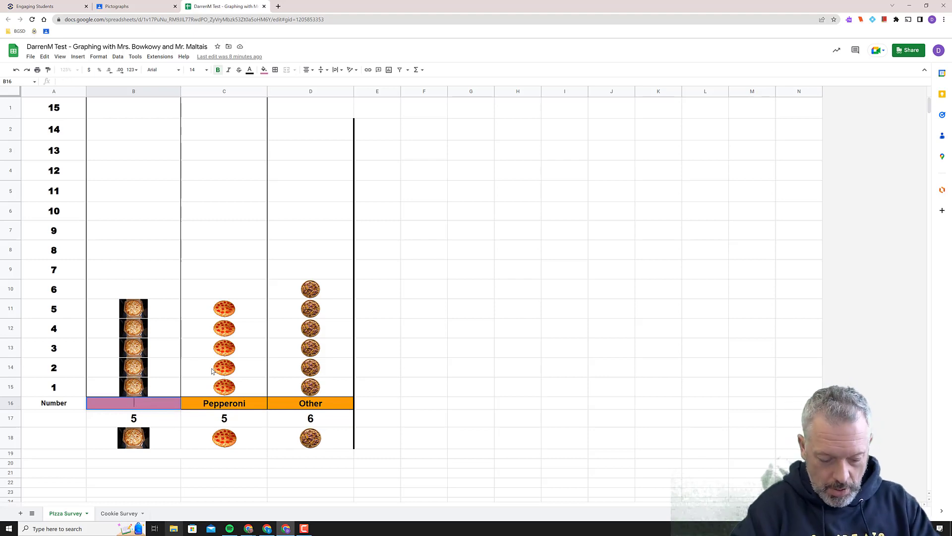
text(Hawaiian)
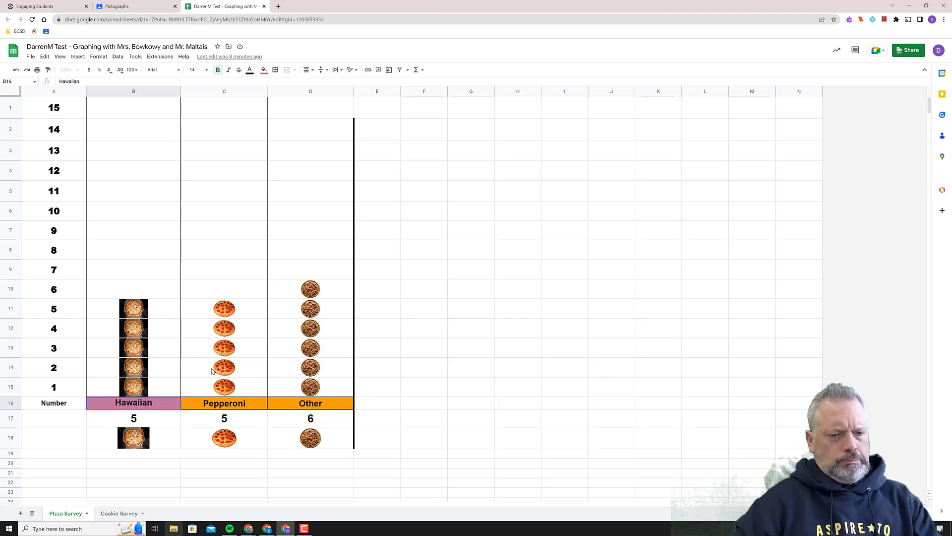
Change the first category label in cell B16 back to Cheese.
key(BackSpace)
key(BackSpace)
key(BackSpace)
key(BackSpace)
key(BackSpace)
key(BackSpace)
key(BackSpace)
key(BackSpace)
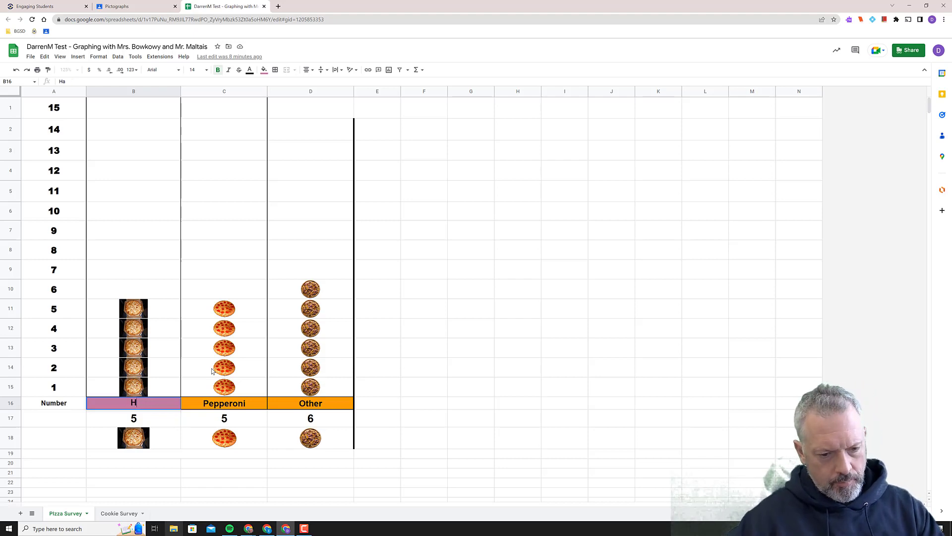
text(Cheese)
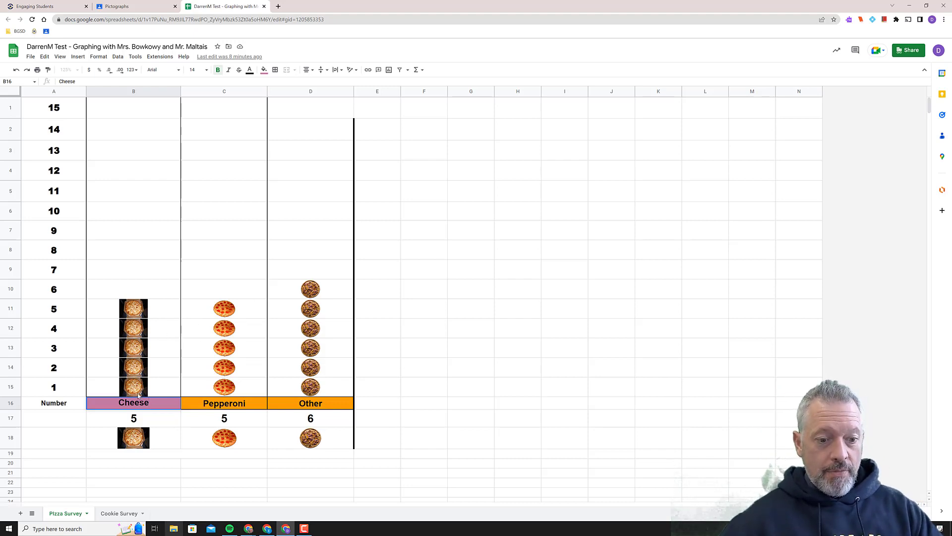
Set the survey counts in row 17 to 10 for Cheese and 8 for Pepperoni.
click(137, 425)
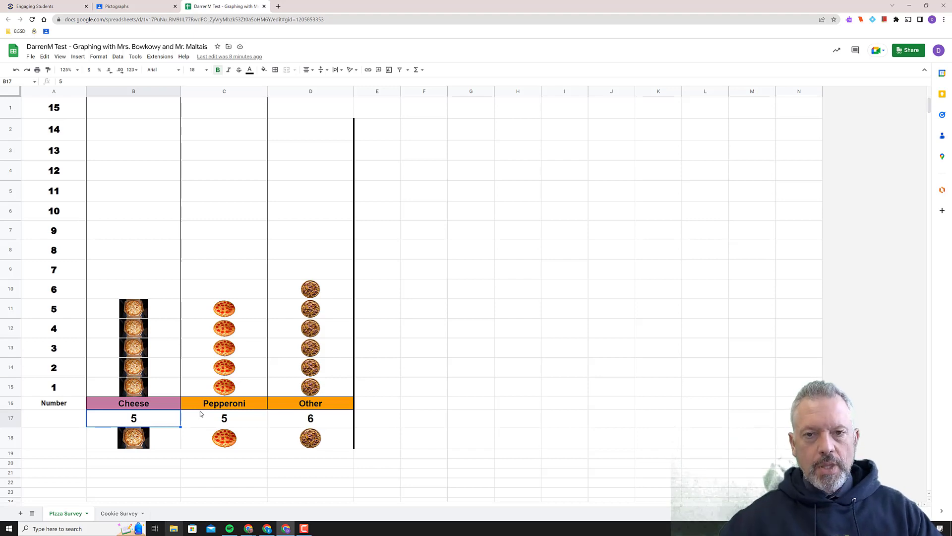
double_click(134, 421)
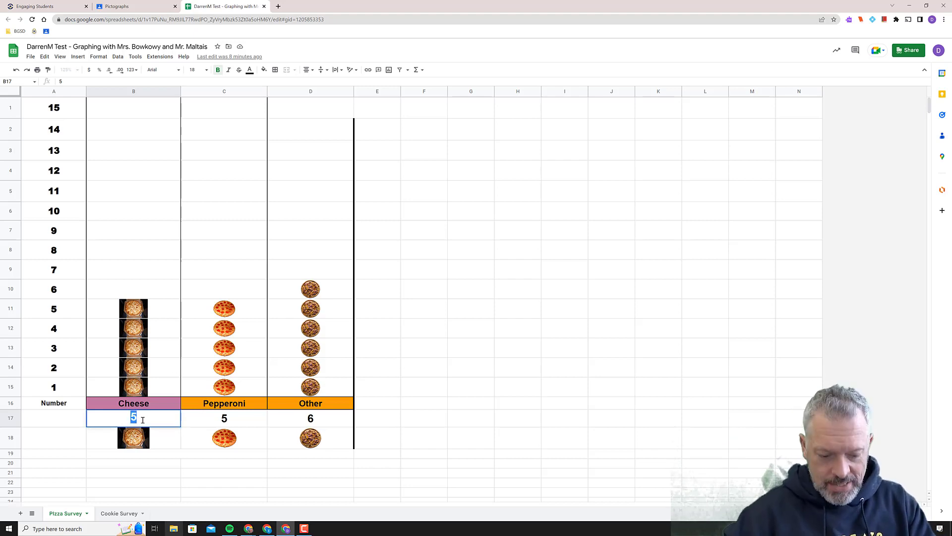
text(10)
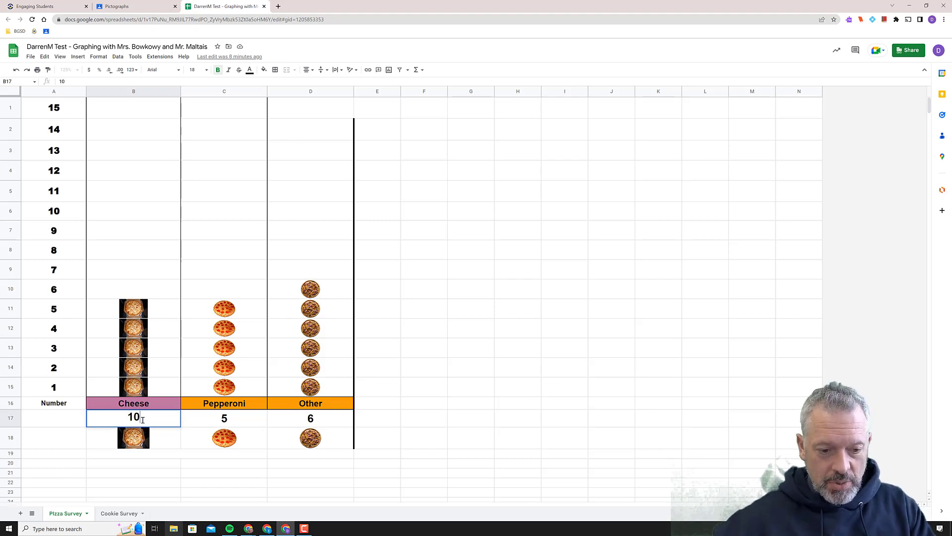
click(252, 420)
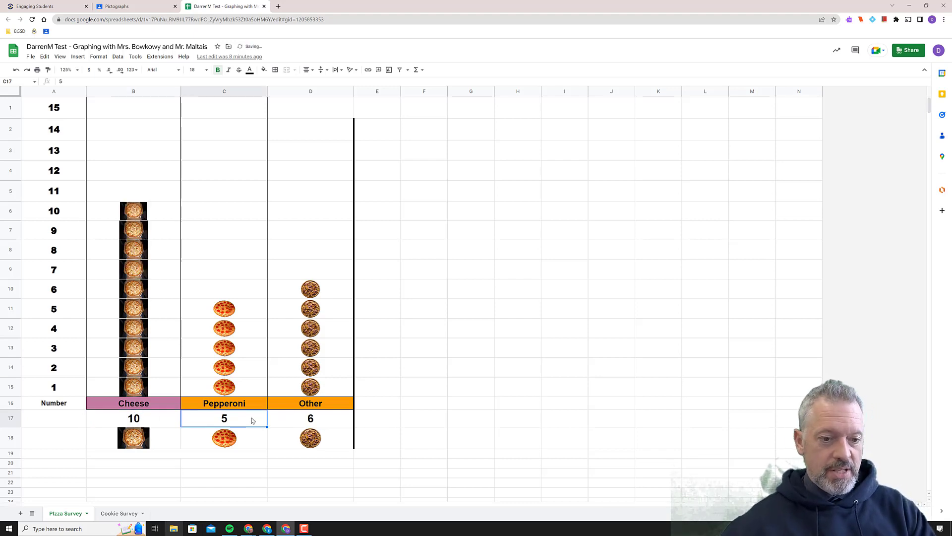
double_click(222, 421)
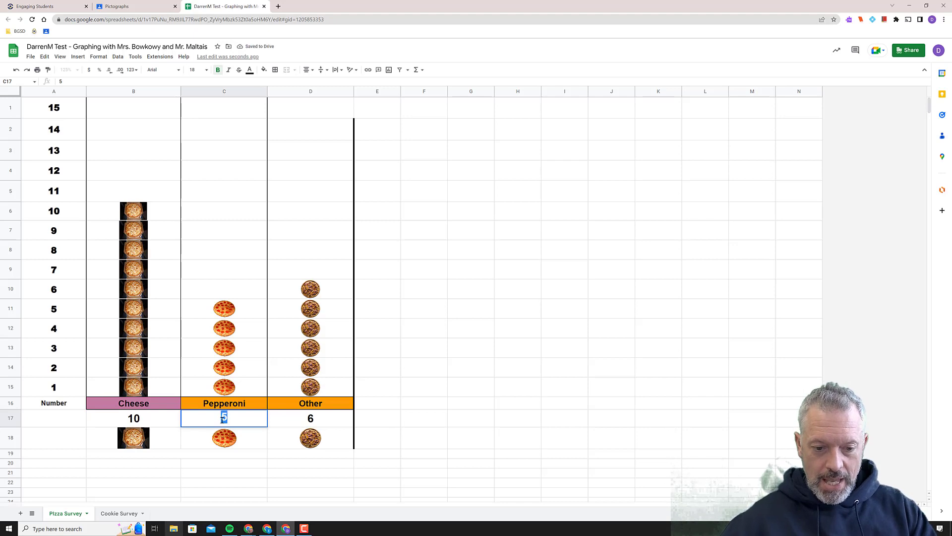
key(BackSpace)
text(8)
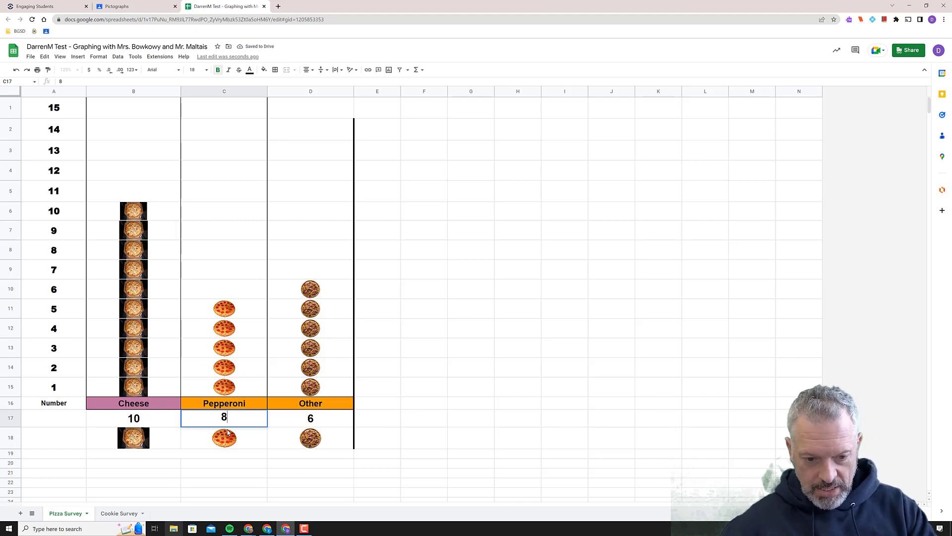
Set the survey count for Other in cell D17 to 3.
double_click(309, 422)
key(BackSpace)
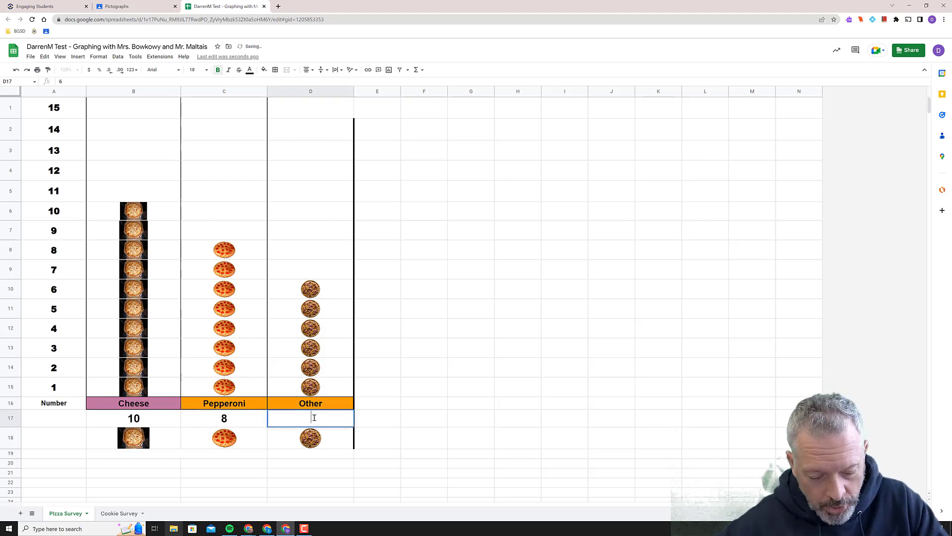
text(3)
key(Return)
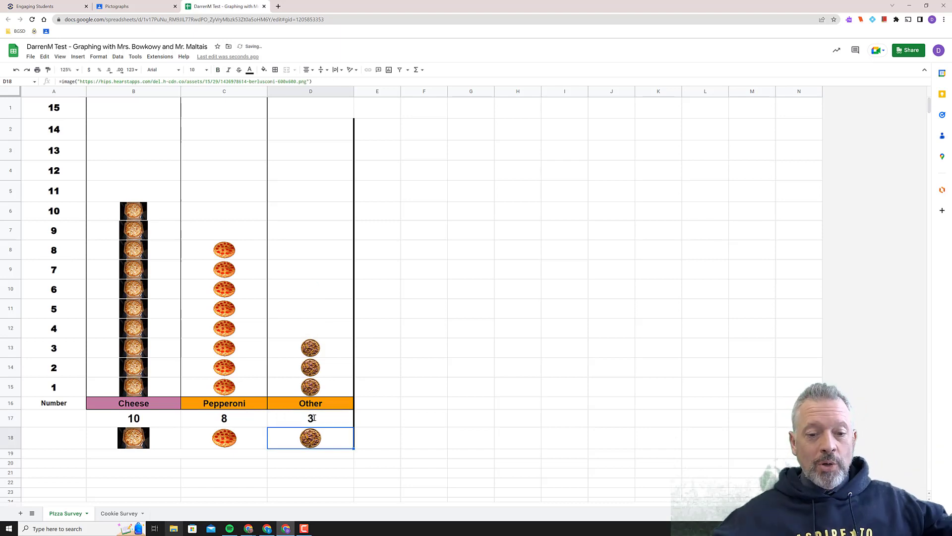
click(396, 376)
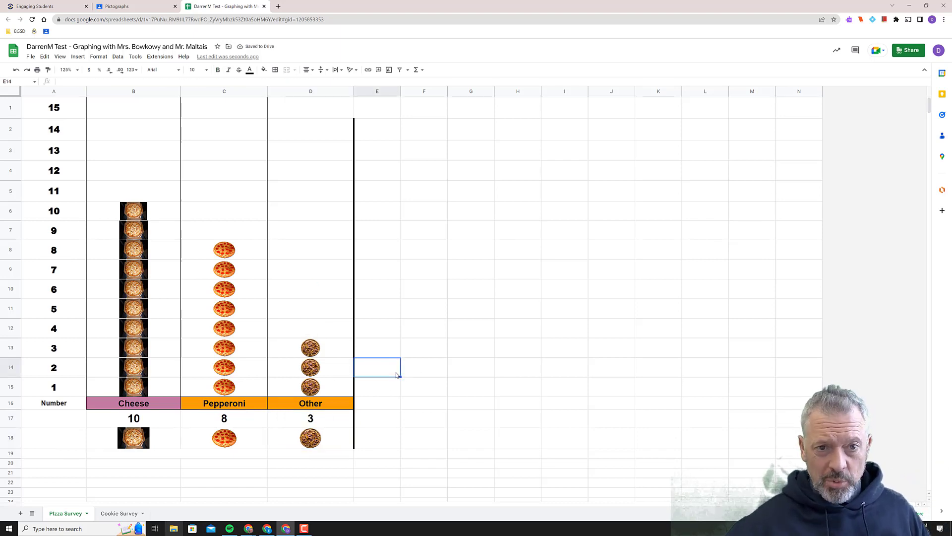
double_click(174, 419)
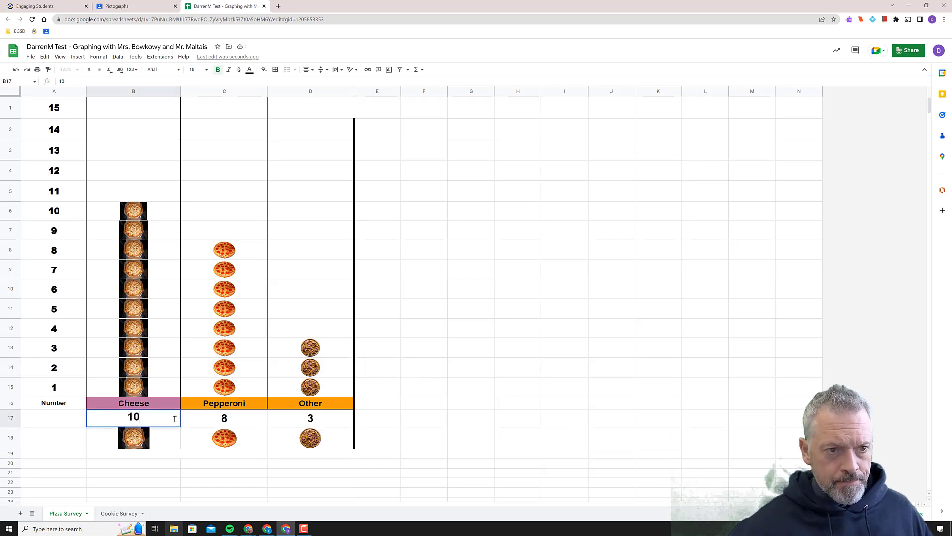
click(216, 422)
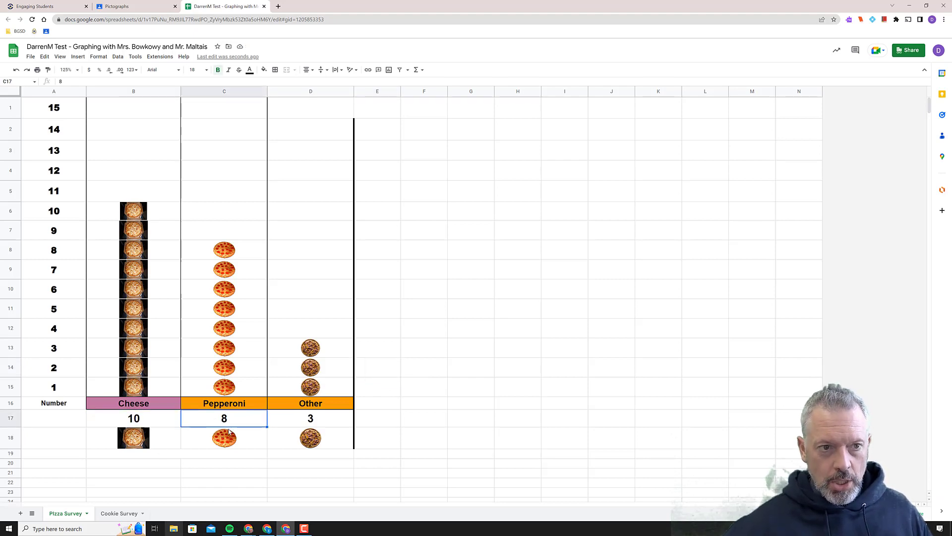
click(64, 81)
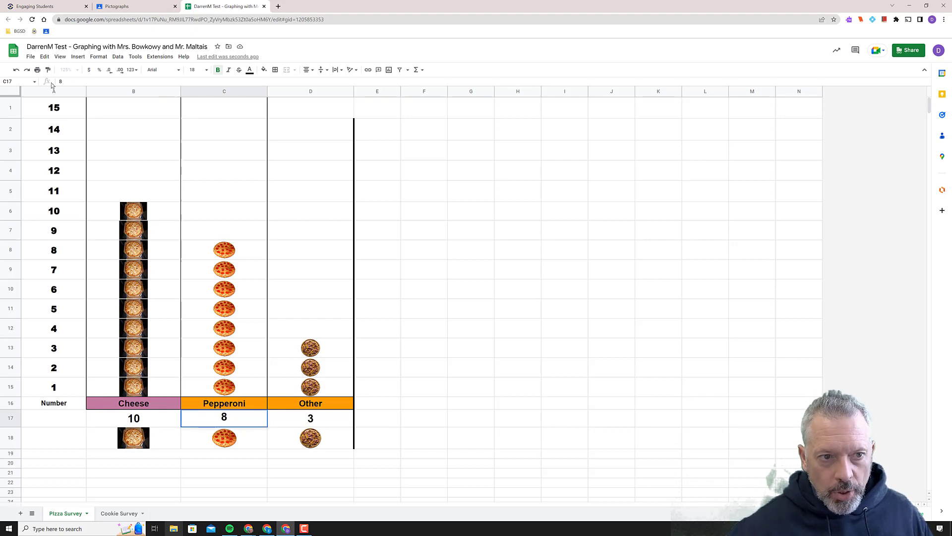
click(285, 462)
click(291, 439)
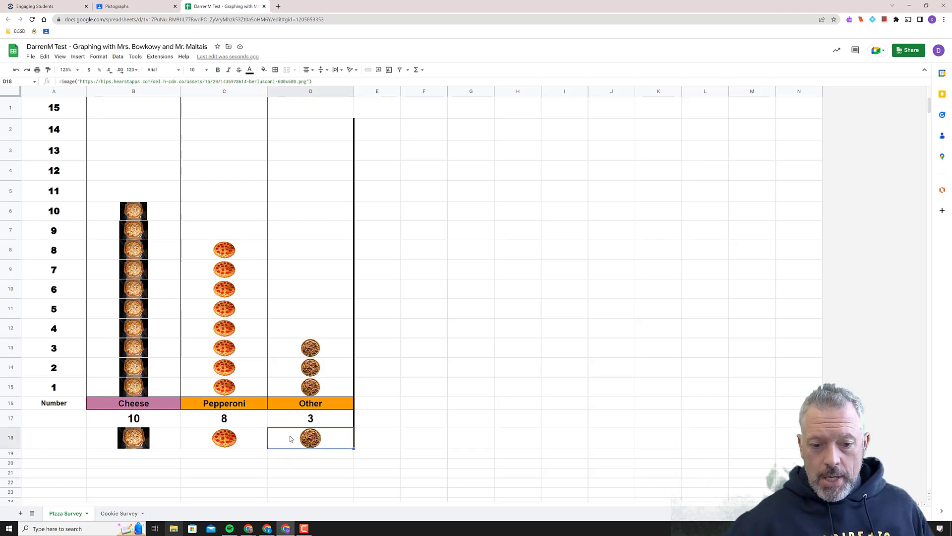
Replace the Cheese picture in cell B18 with the first Google Images result for "cheese pizza", inserted in the cell.
click(137, 436)
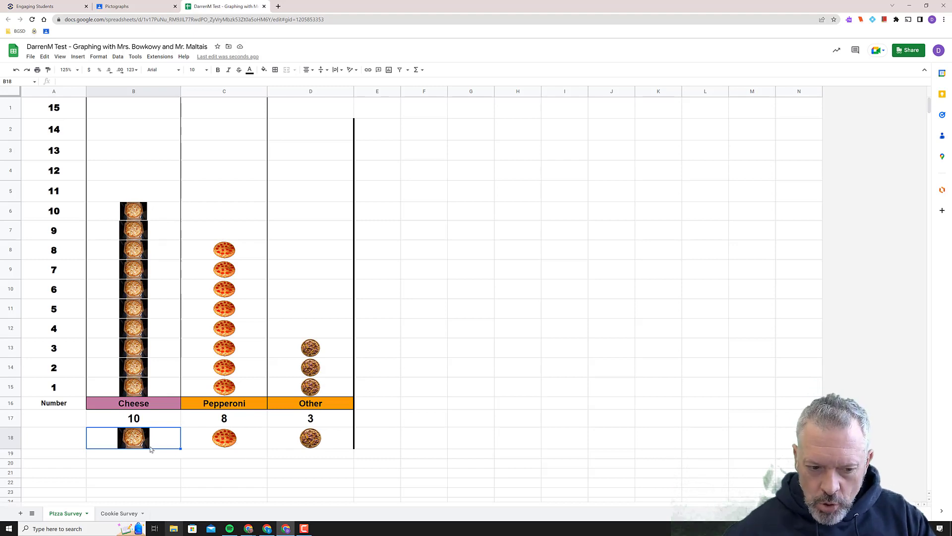
click(244, 442)
click(128, 443)
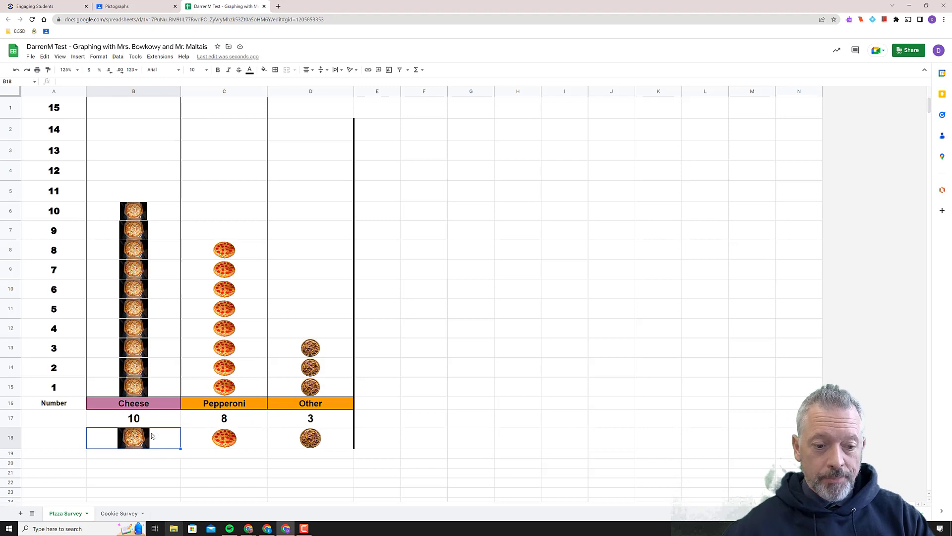
click(75, 58)
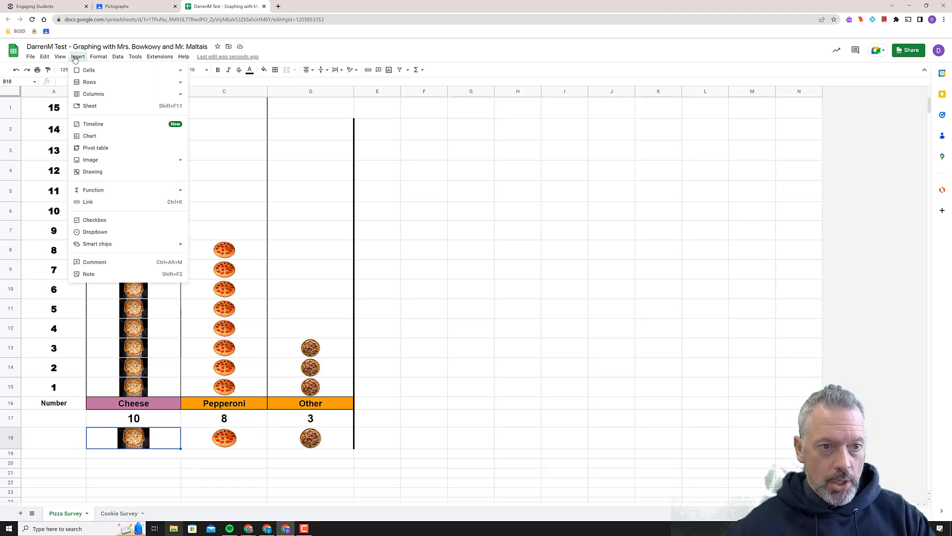
mouse_move(92, 161)
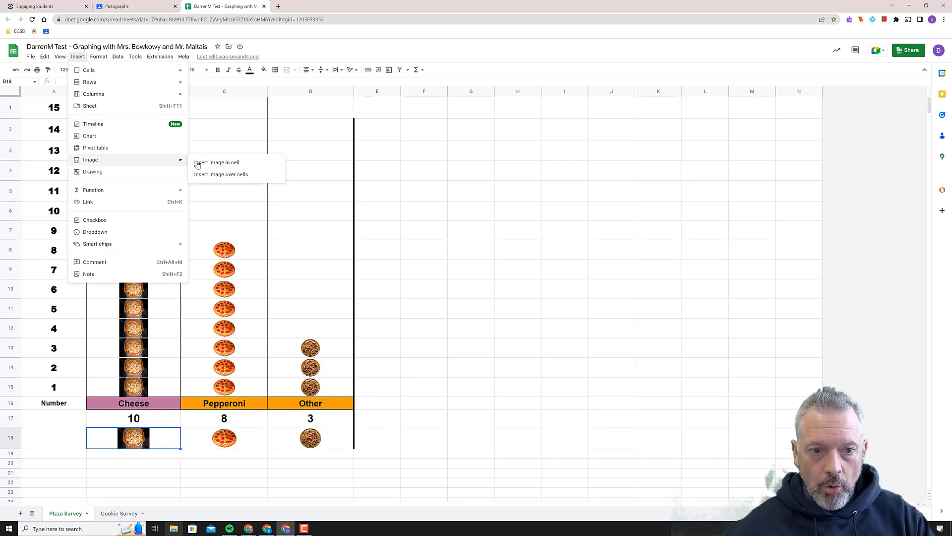
click(201, 164)
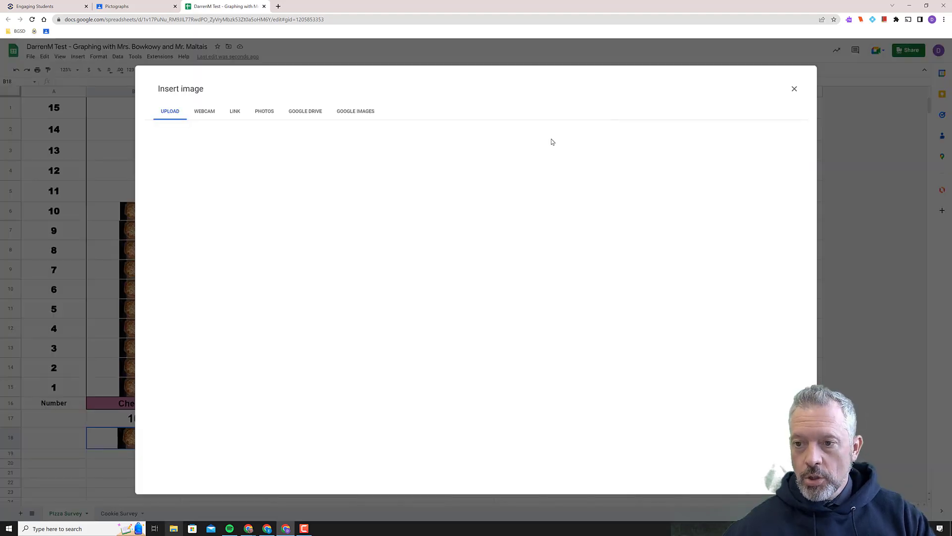
click(372, 121)
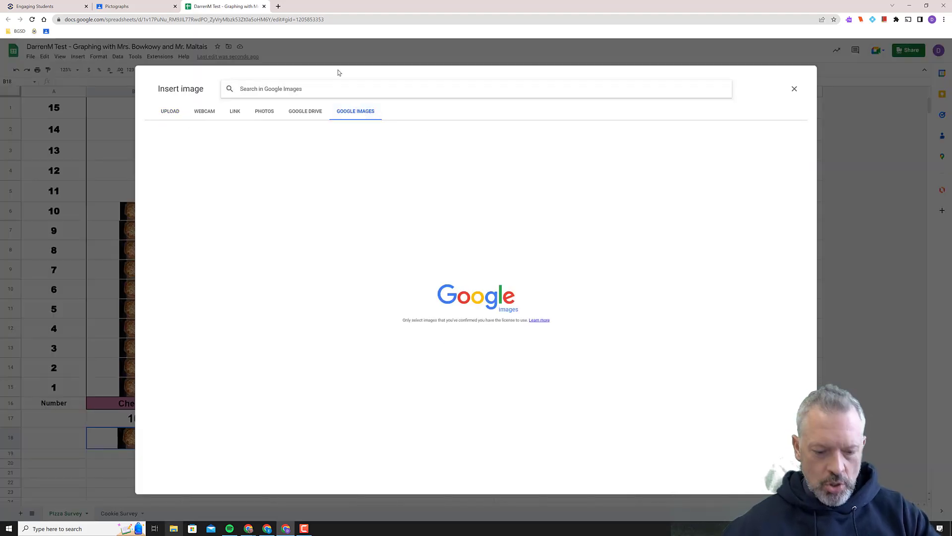
text(cheese pizz)
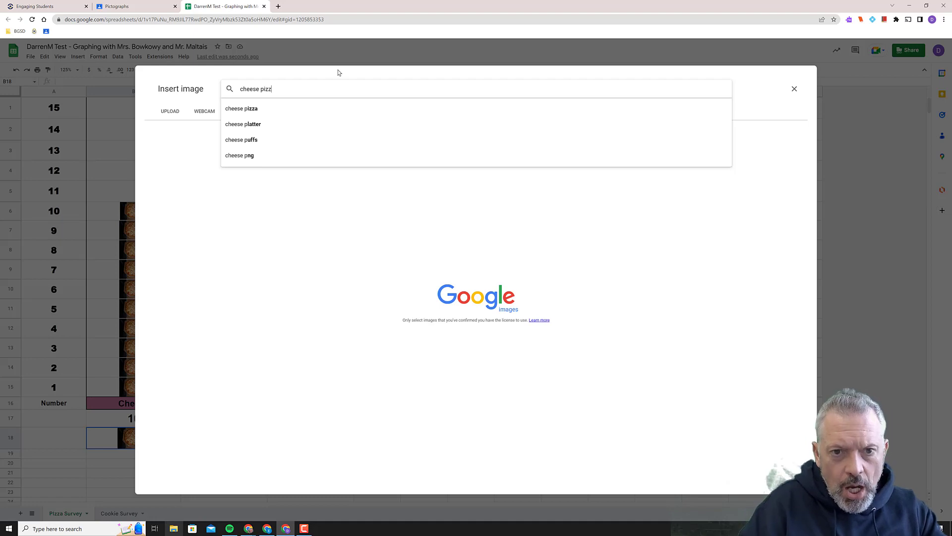
text(a)
key(Return)
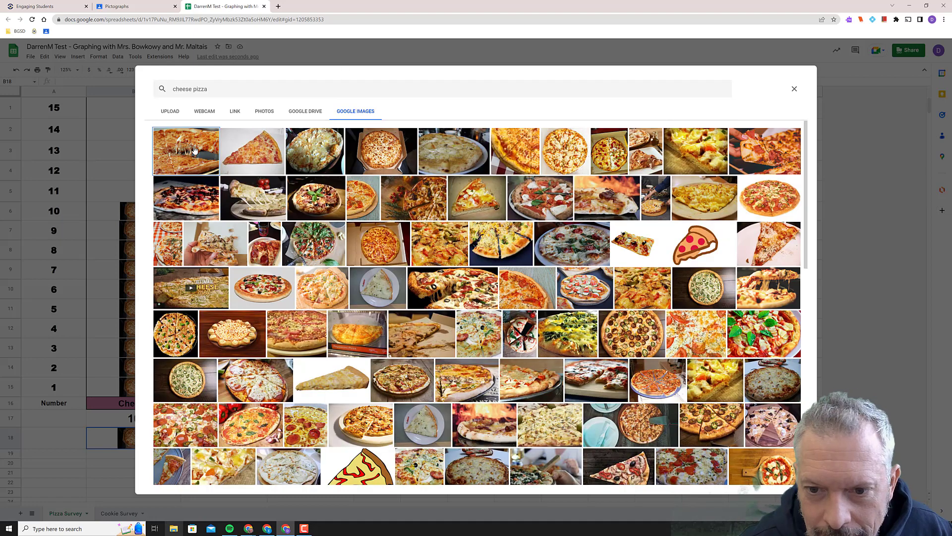
double_click(194, 150)
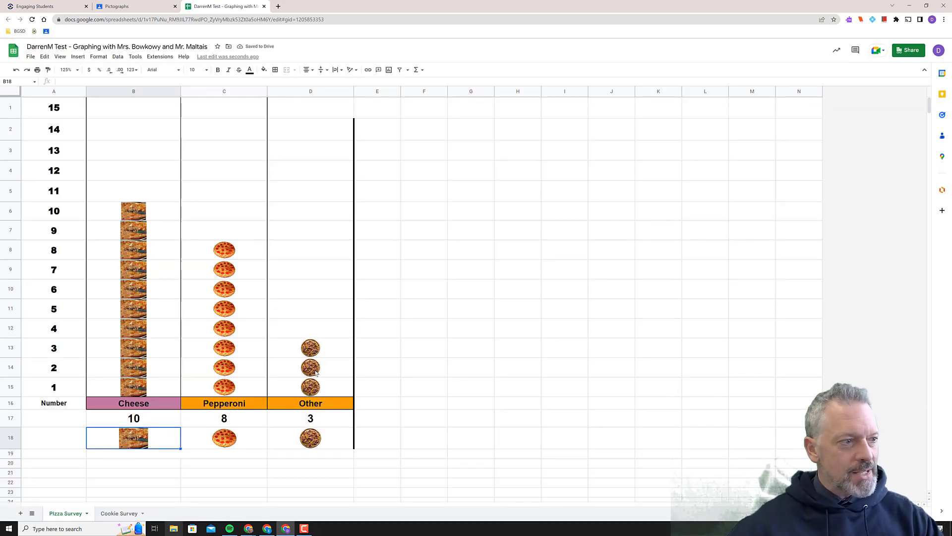
Replace the Cheese picture in cell B18 with the first pizza slice found in Google Images for "cheese pizza png", inserted in the cell.
key(Right)
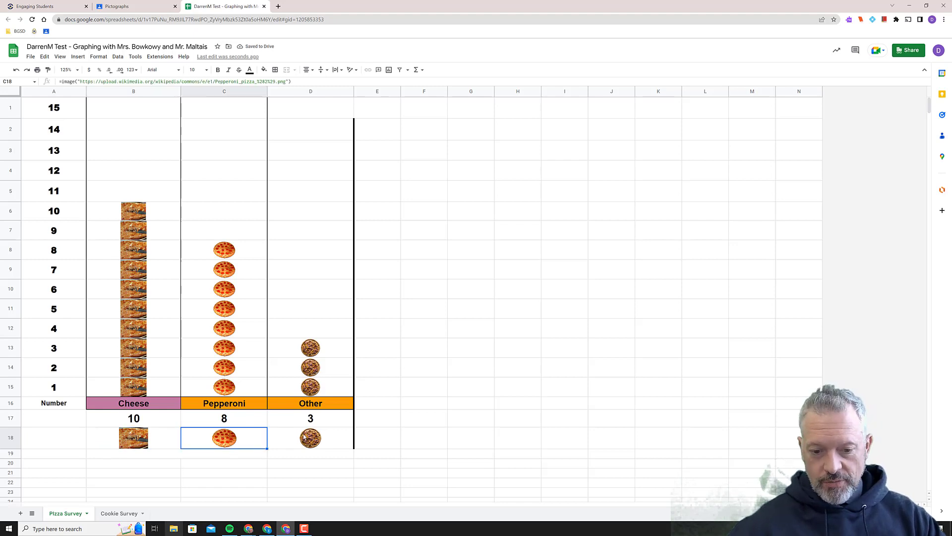
key(Right)
click(169, 440)
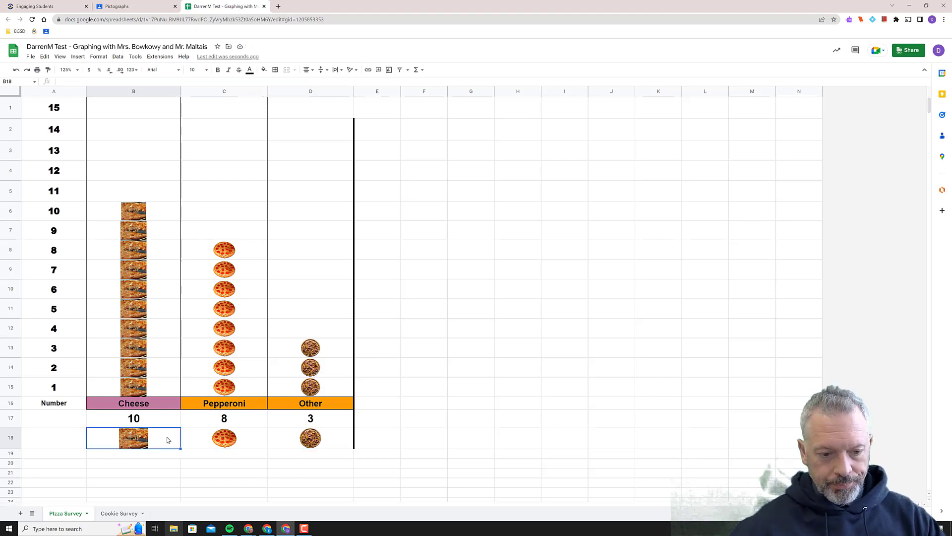
click(80, 57)
mouse_move(111, 160)
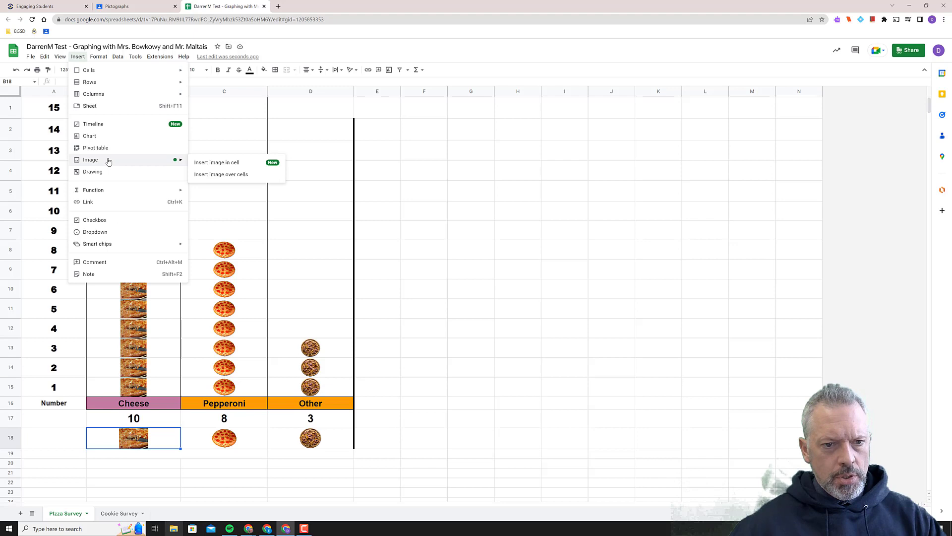
click(202, 164)
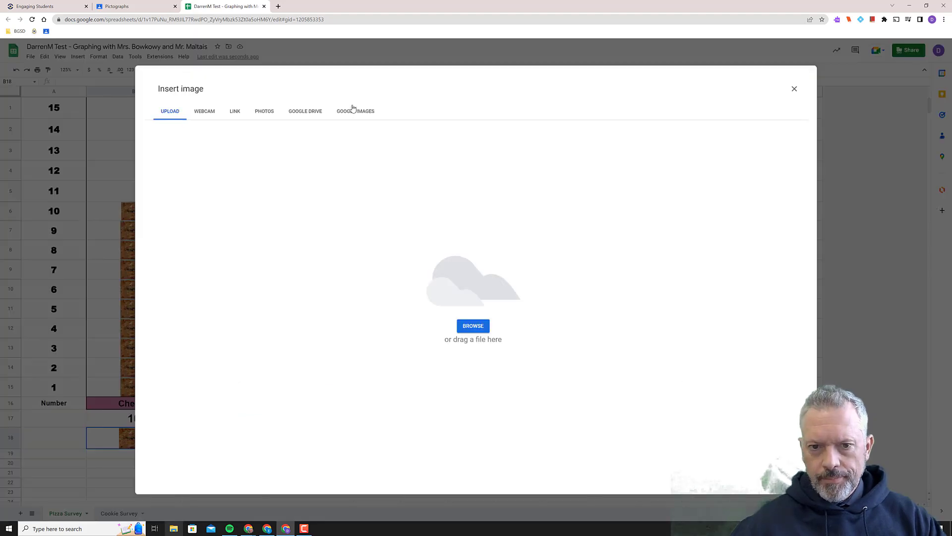
click(352, 109)
text(cheese pizza)
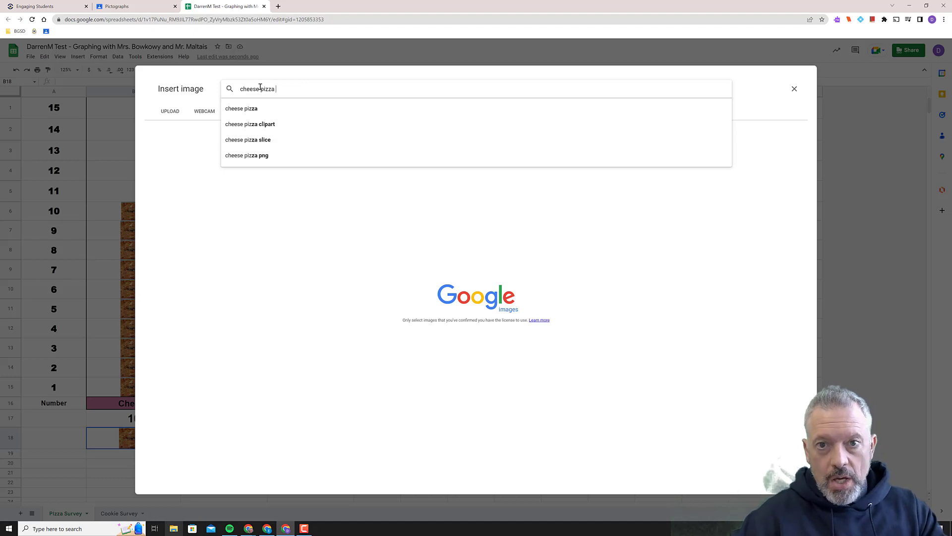
text( png)
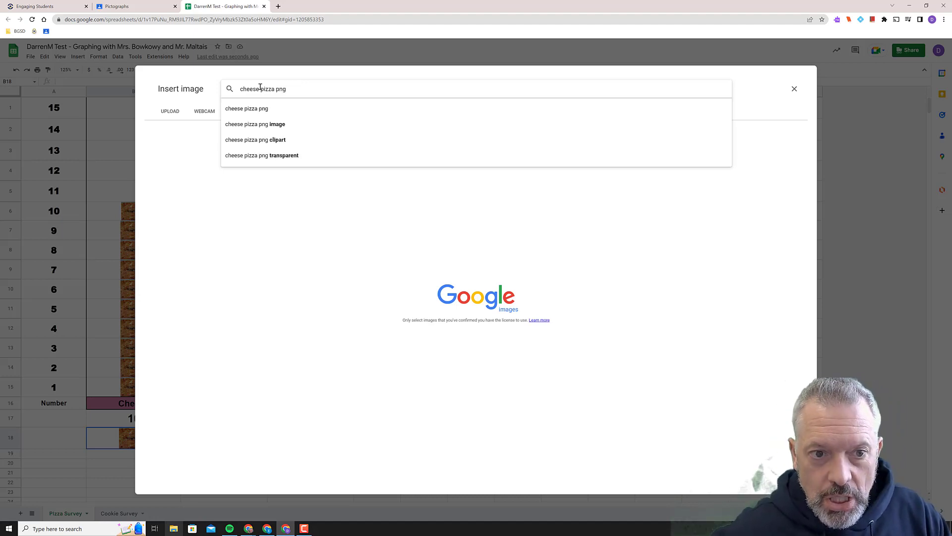
key(Return)
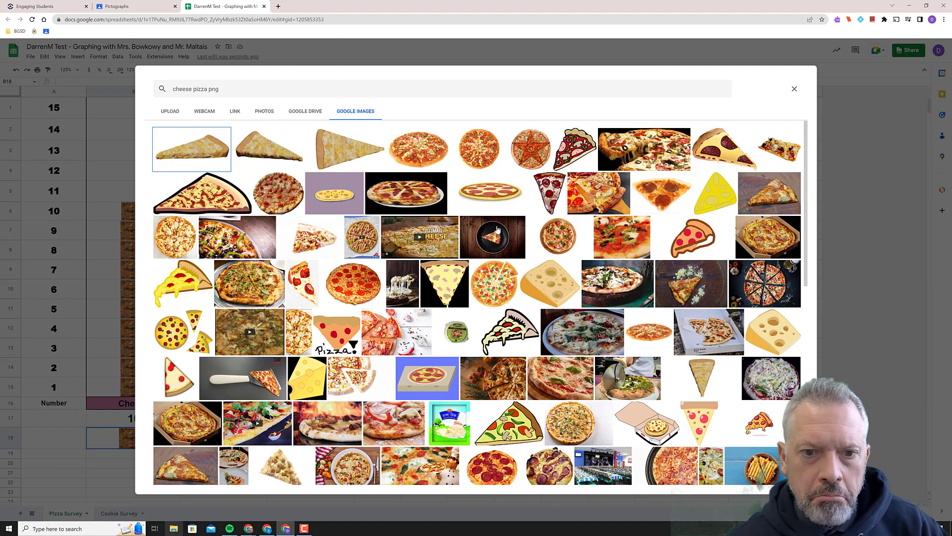
double_click(216, 147)
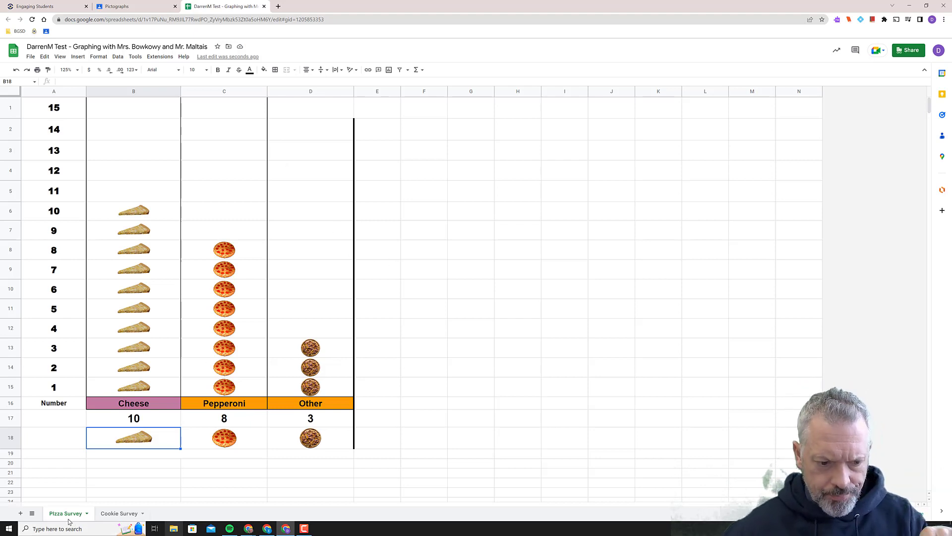
Switch to the Cookie Survey sheet and look over the cookie category labels in row 16.
click(113, 516)
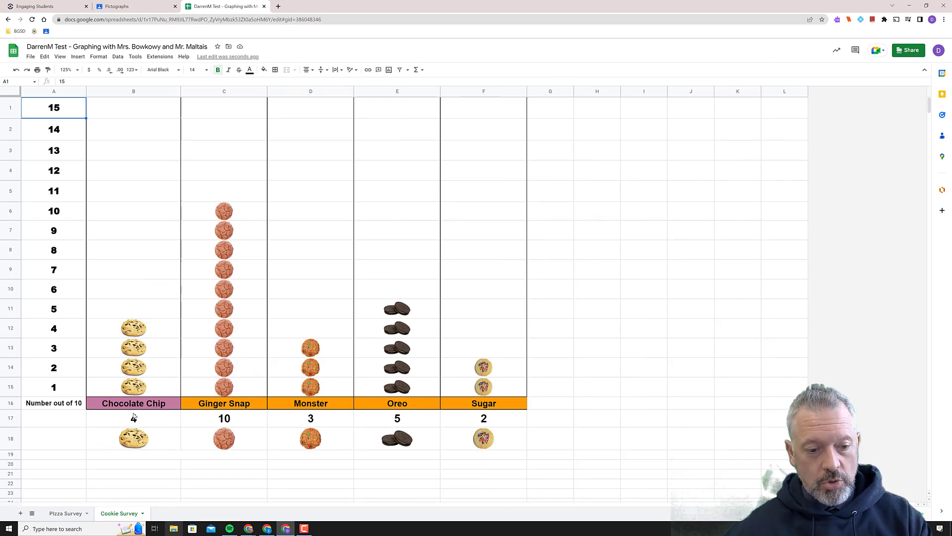
click(209, 407)
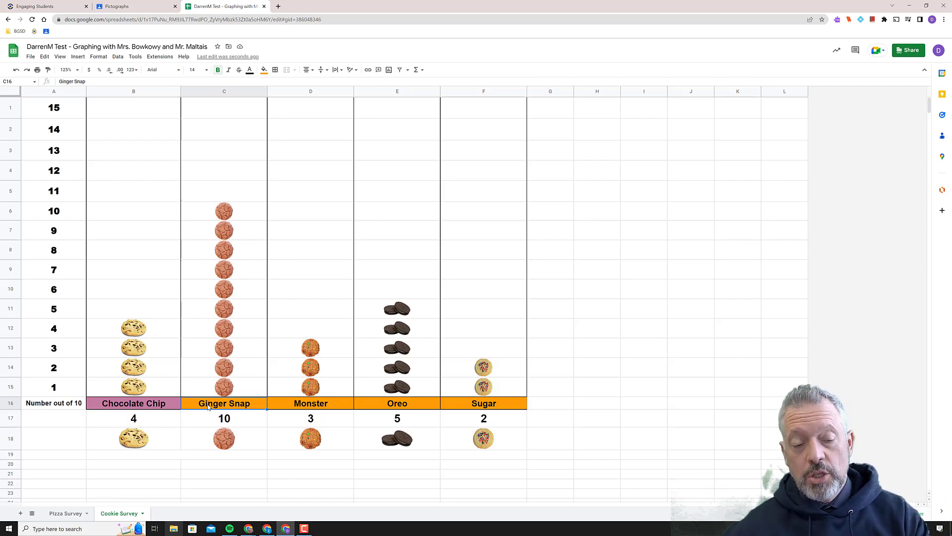
click(341, 403)
click(383, 403)
click(464, 409)
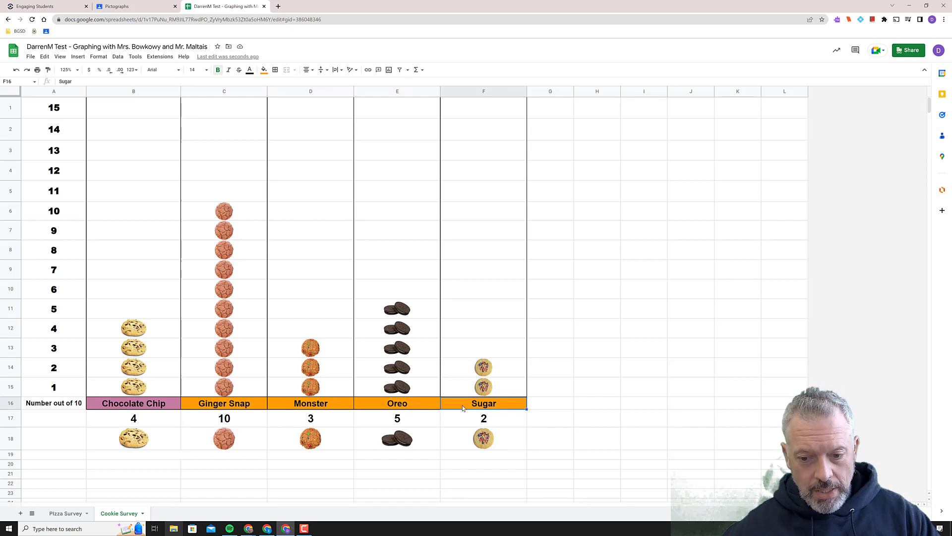
click(403, 401)
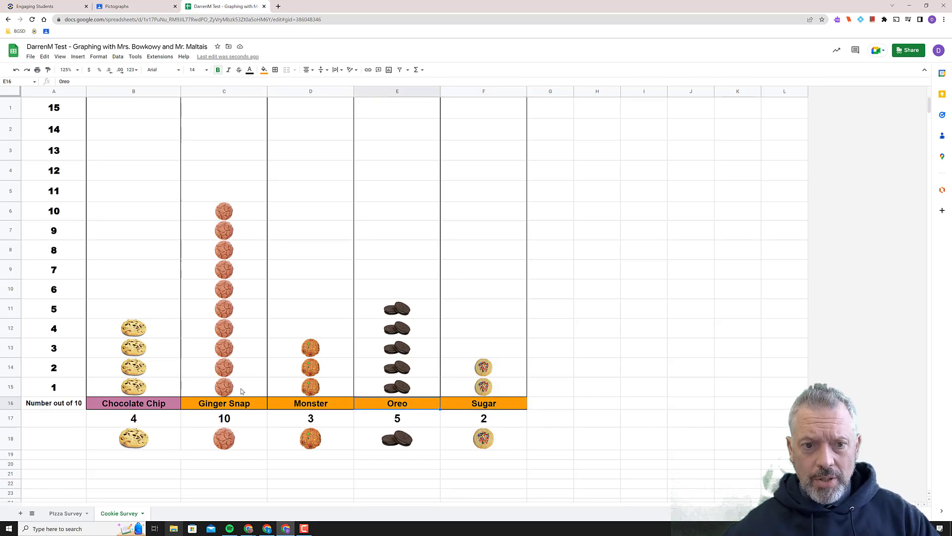
click(159, 414)
click(156, 406)
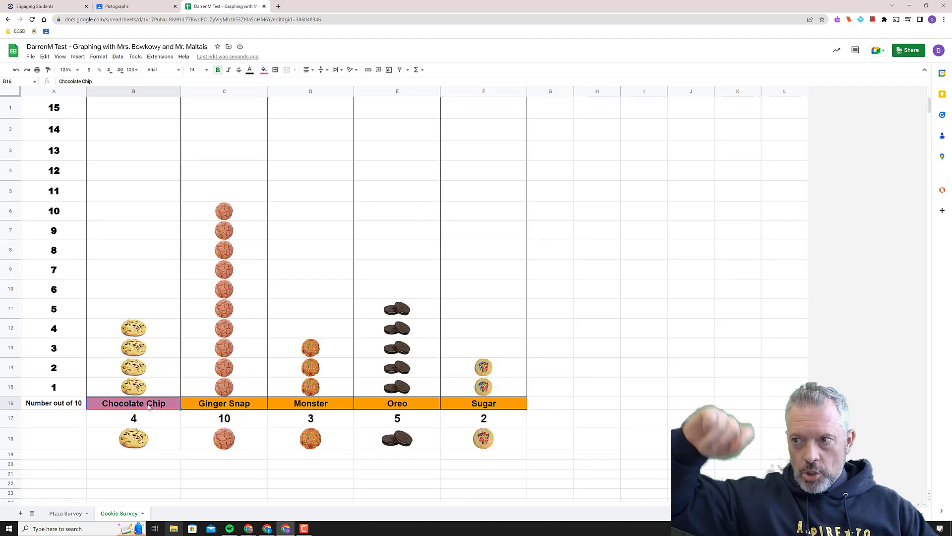
Change the label in cell A16 of the Cookie Survey sheet to "Number out of 15".
click(71, 408)
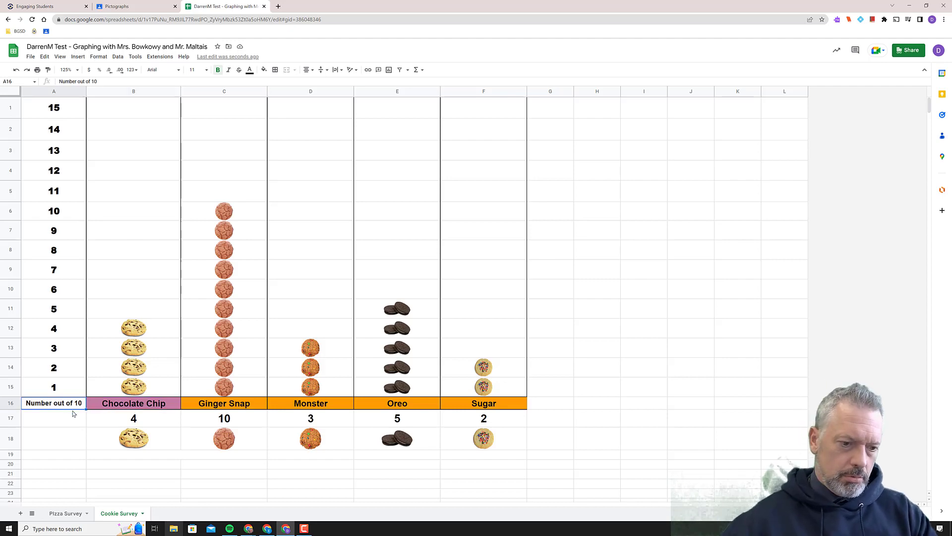
double_click(59, 402)
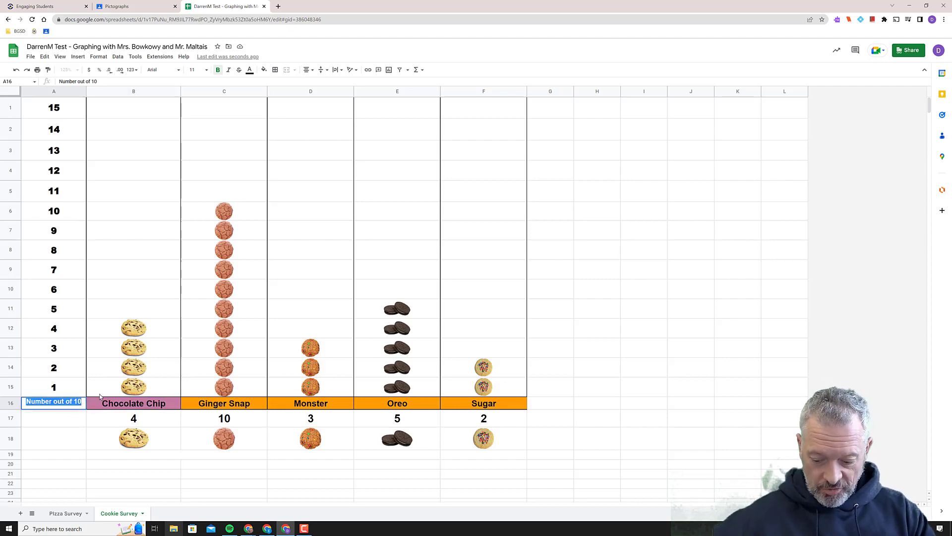
key(BackSpace)
text(5)
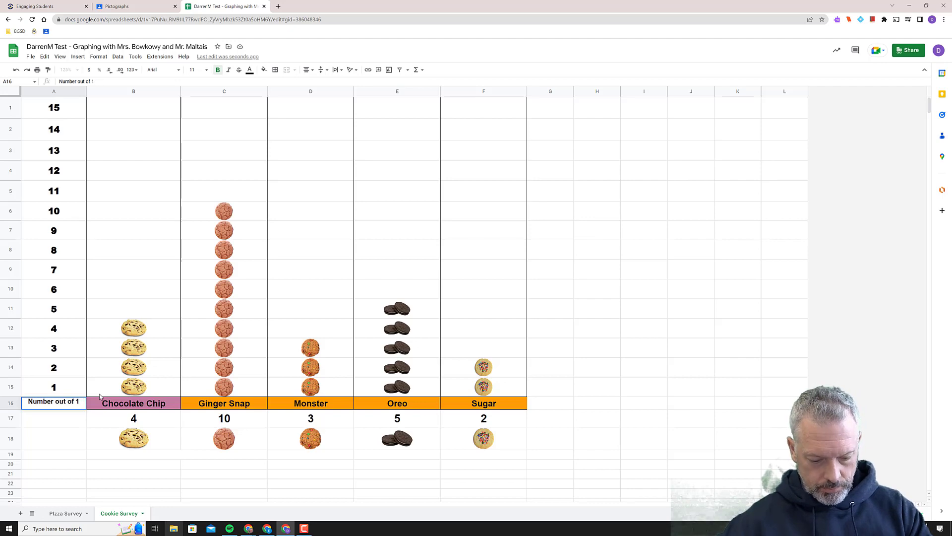
click(335, 465)
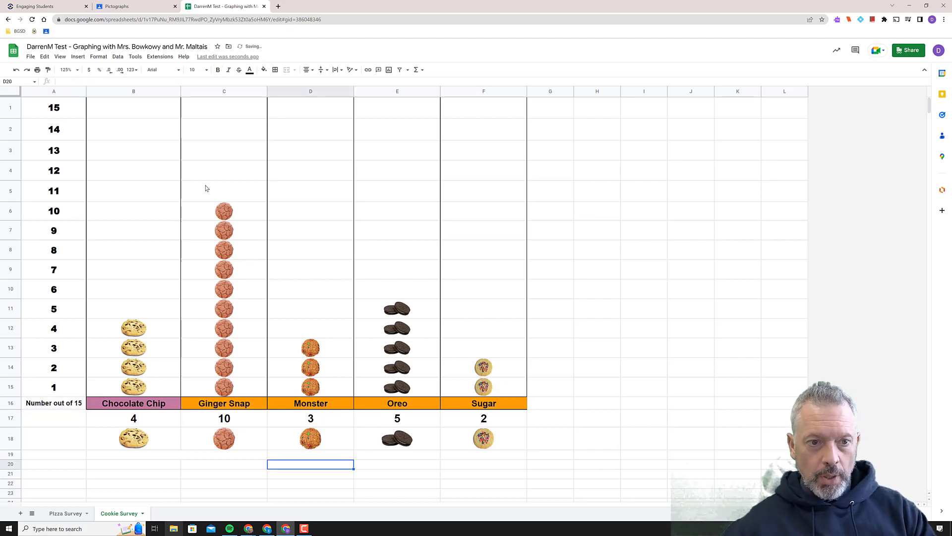
Set the Chocolate Chip survey count in cell B17 to 6.
click(159, 443)
click(159, 423)
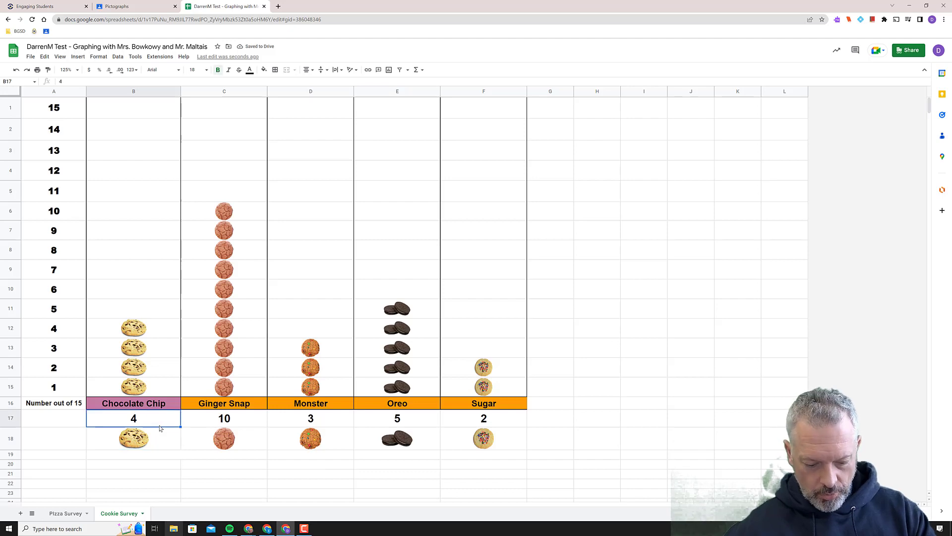
text(6)
click(285, 425)
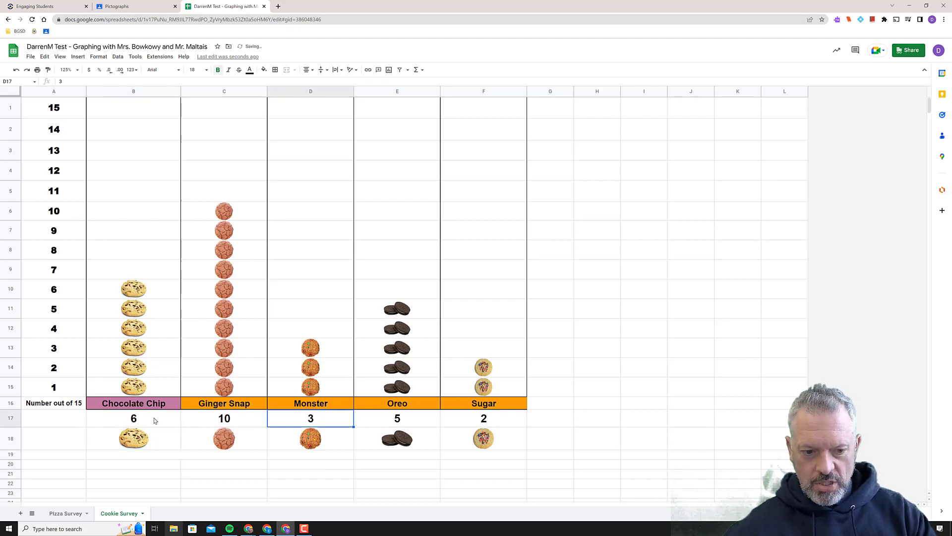
Examine the IF formulas behind the Chocolate Chip pictograph cells in column B, including cell B4.
click(162, 290)
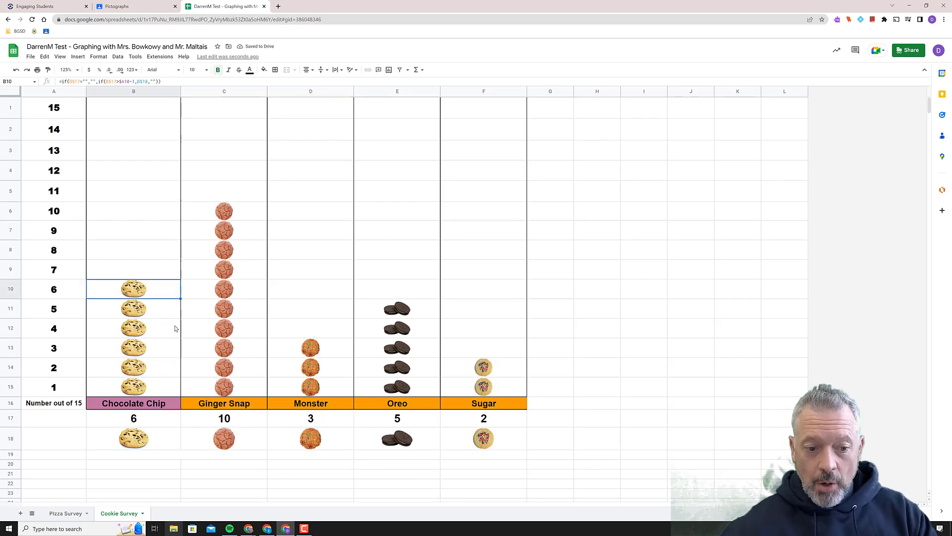
click(155, 250)
click(143, 175)
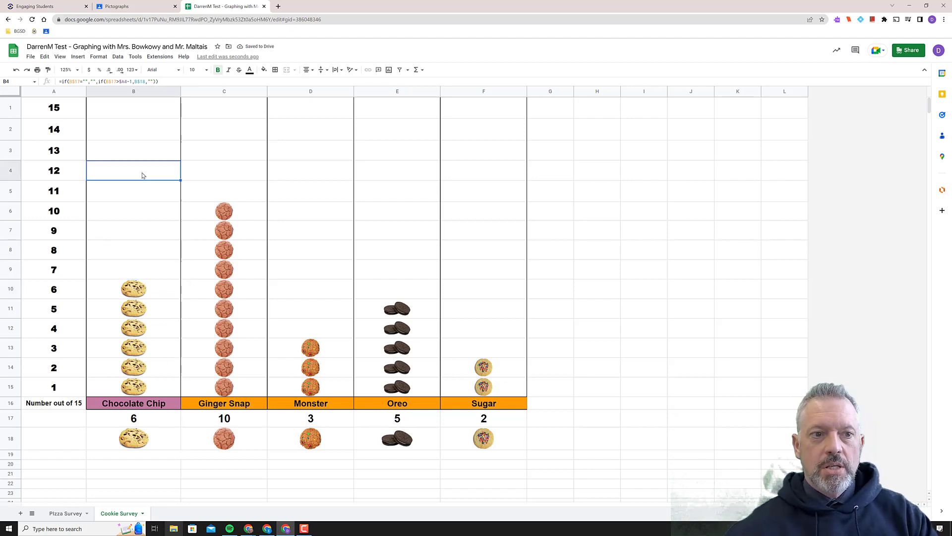
triple_click(145, 81)
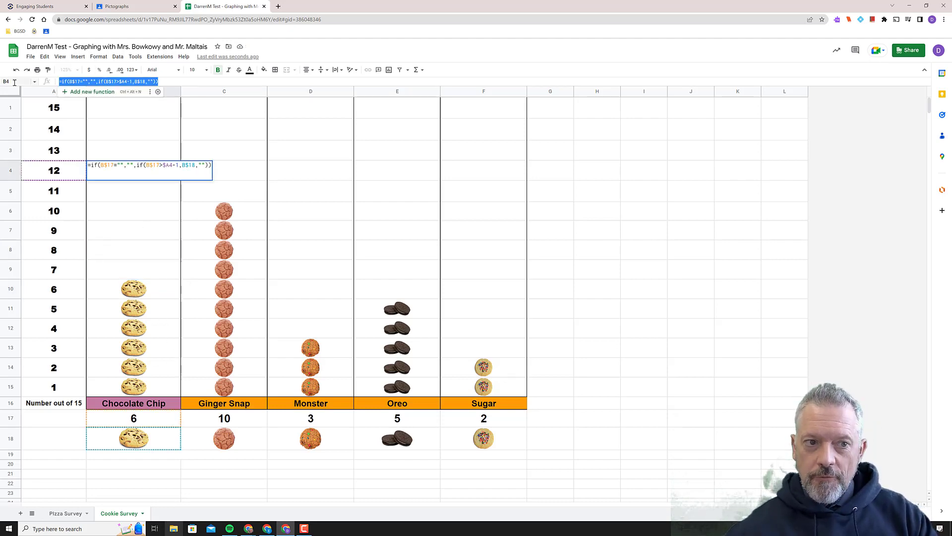
key(Return)
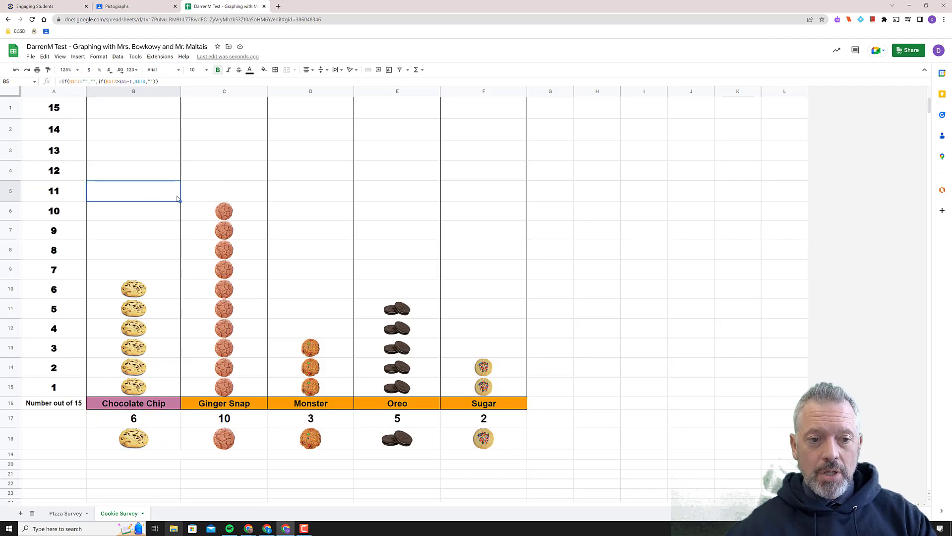
click(121, 138)
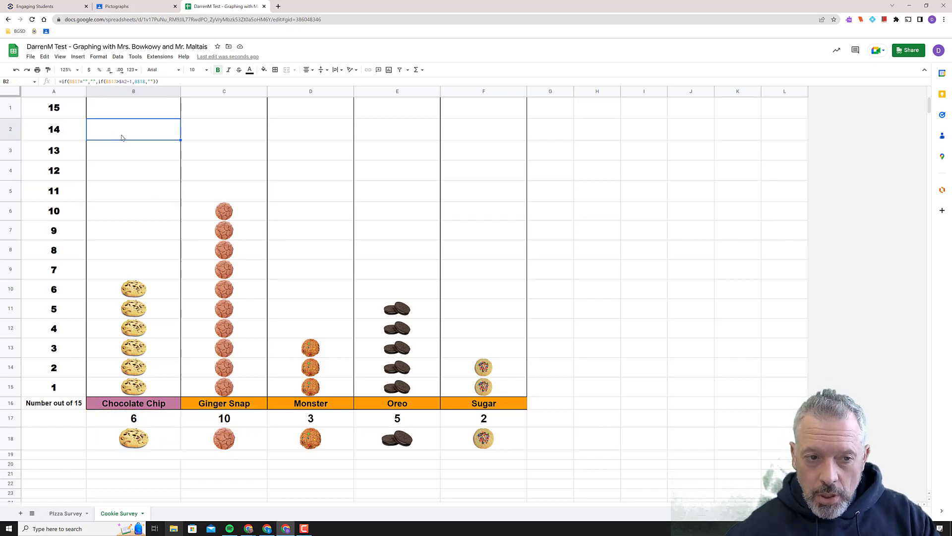
click(154, 199)
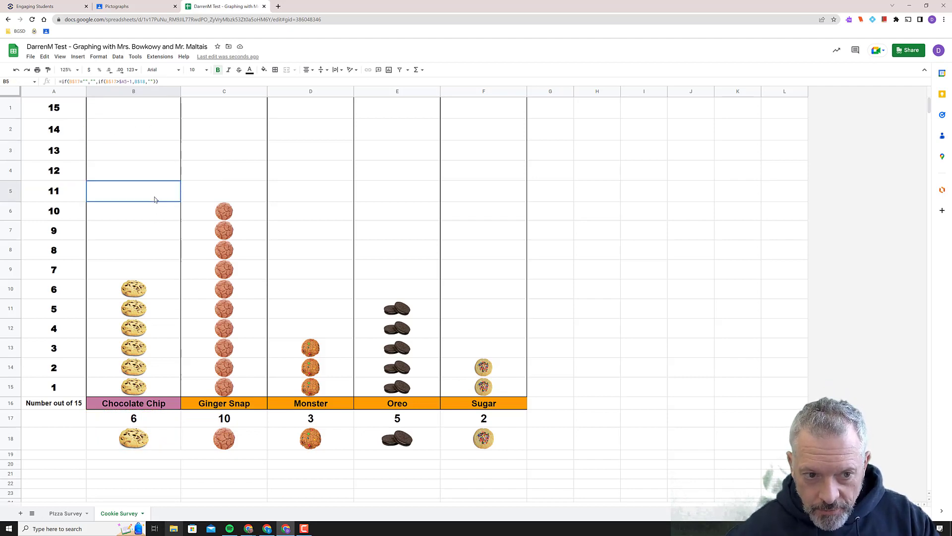
click(153, 234)
Set the Chocolate Chip survey count in cell B17 to 15.
click(136, 415)
text(15)
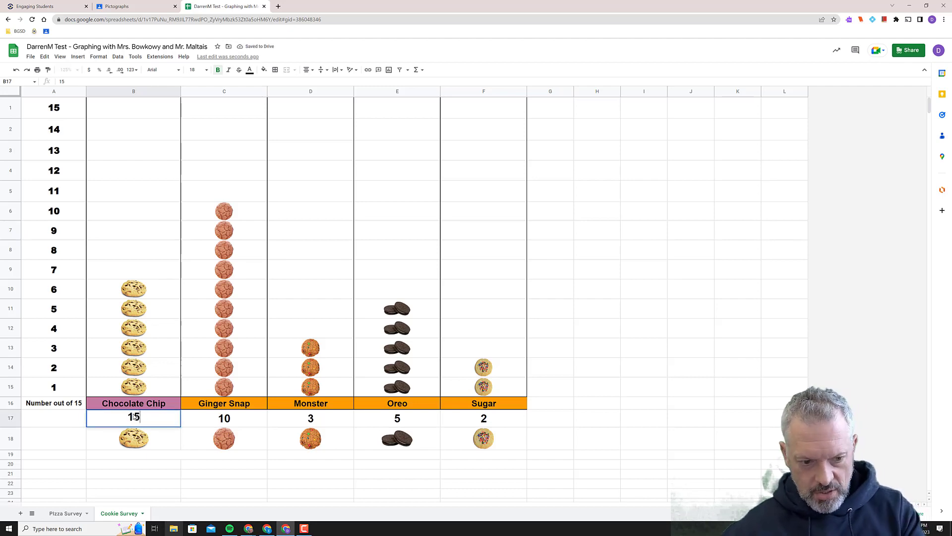
key(Return)
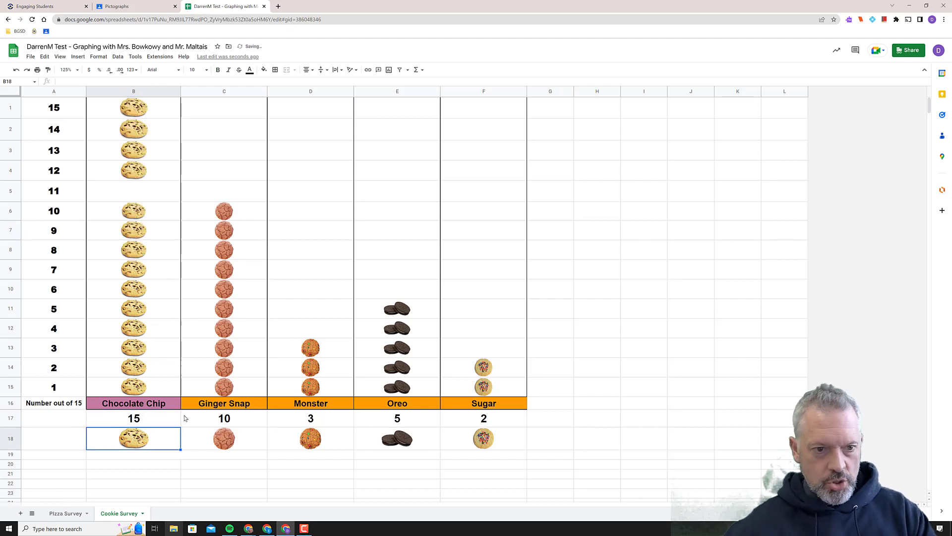
Fill the picture formula from cell B4 down into cell B5 of the Chocolate Chip column.
click(138, 192)
click(157, 177)
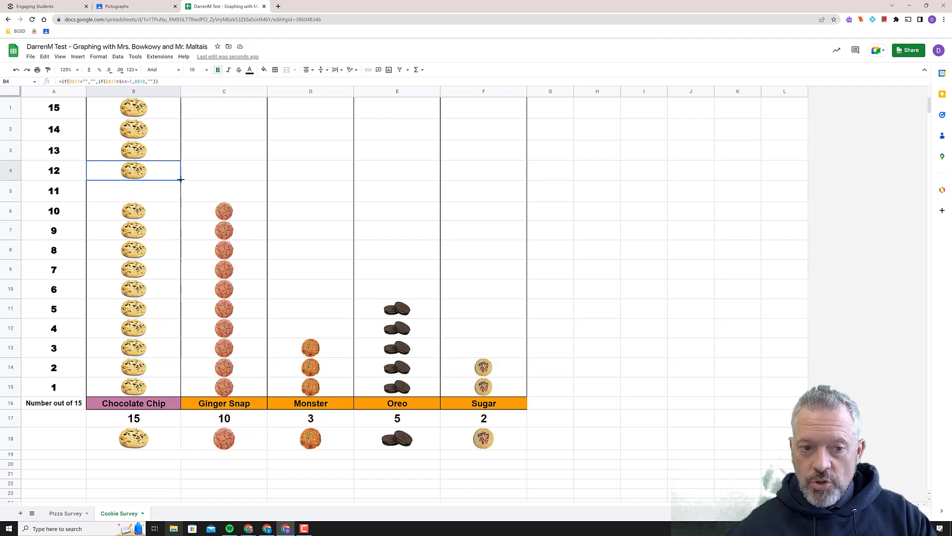
drag(181, 180, 181, 191)
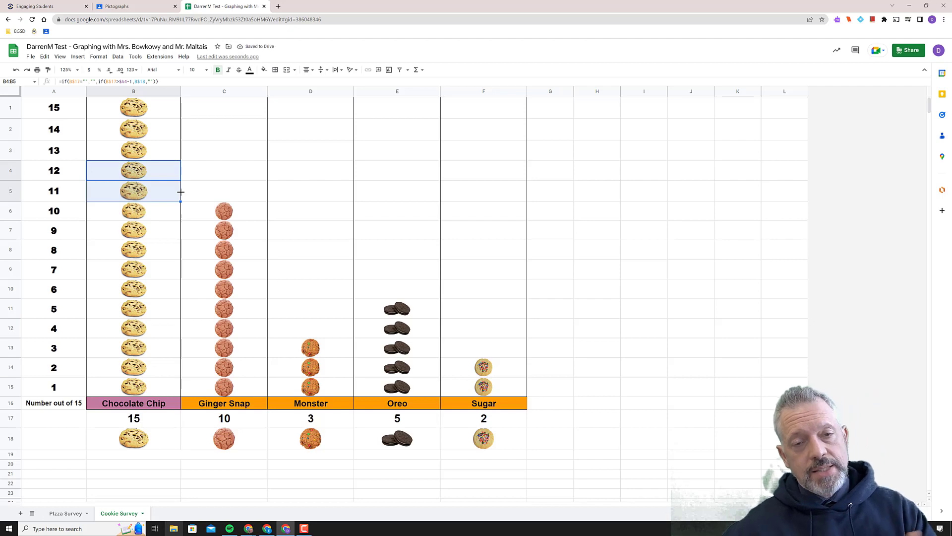
click(266, 226)
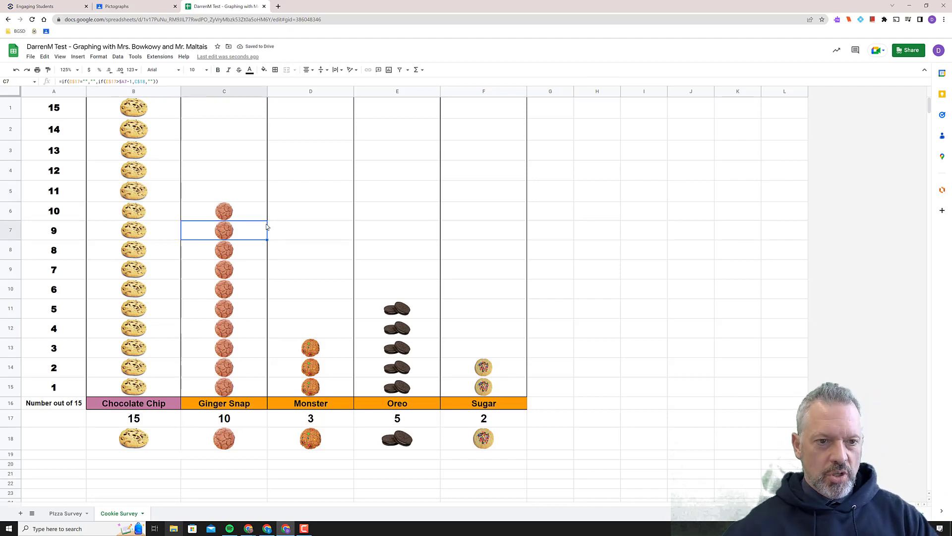